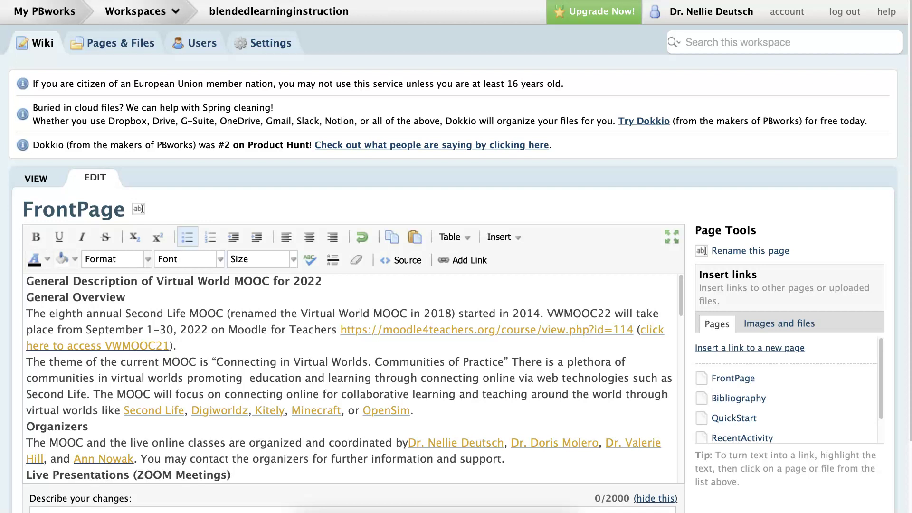
Look through the FrontPage editor and its available font and paragraph format options.
scroll(456, 257, "down", 3)
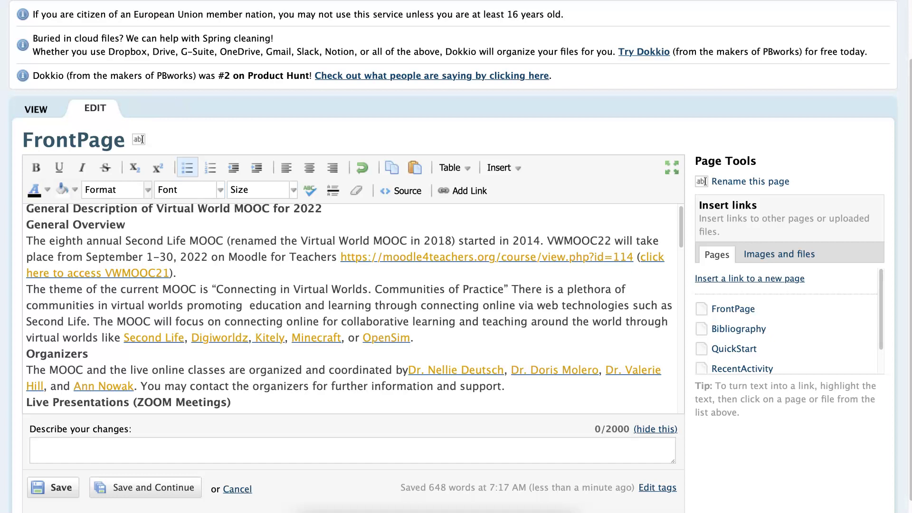
scroll(352, 309, "down", 2)
scroll(351, 309, "up", 1)
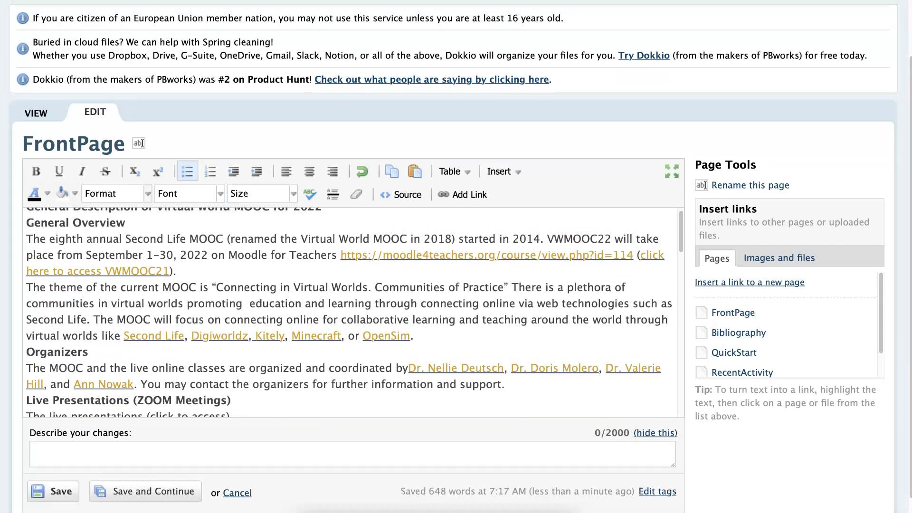
scroll(351, 309, "up", 1)
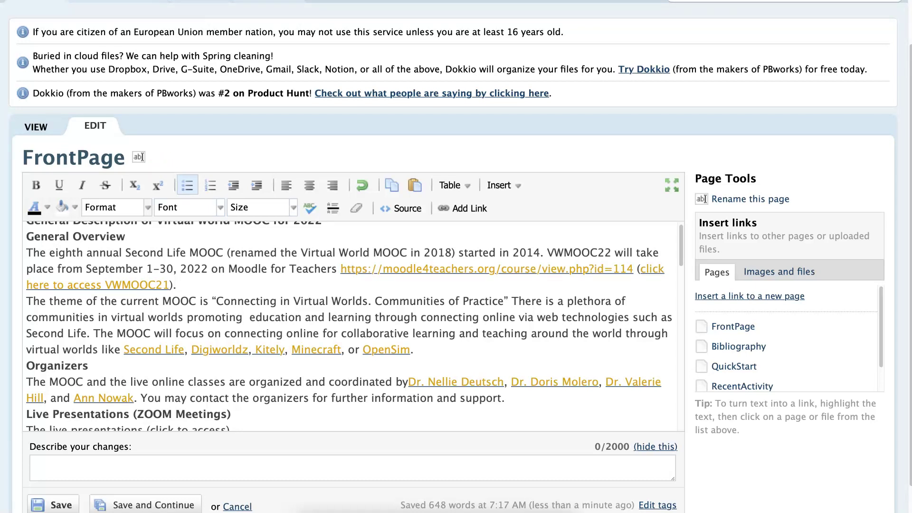
left_click(220, 208)
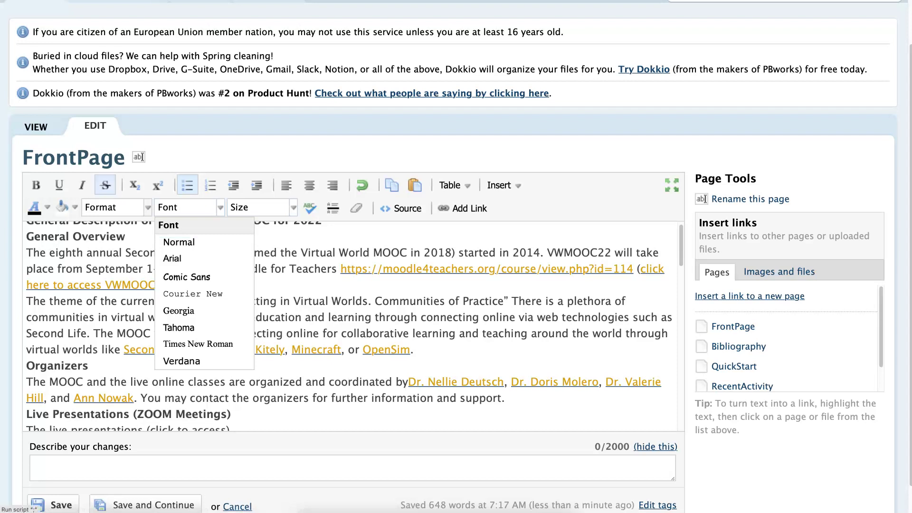
scroll(255, 192, "down", 1)
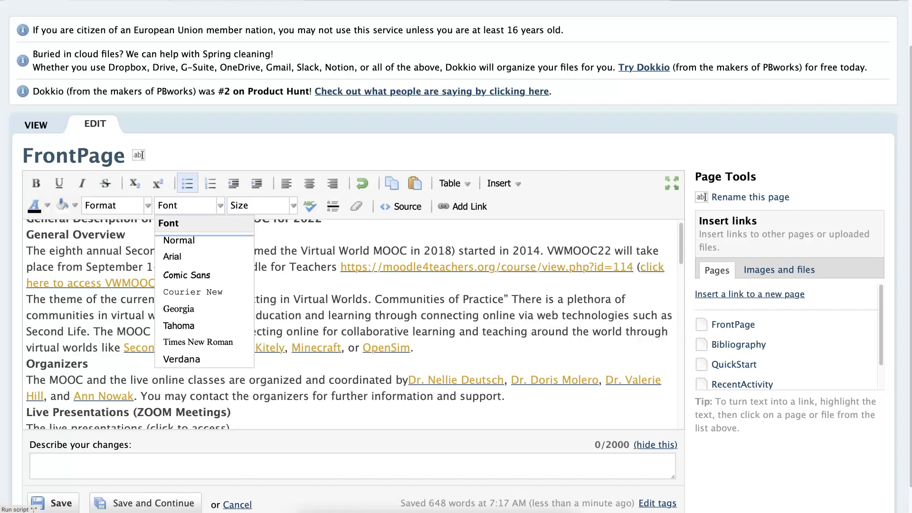
left_click(148, 206)
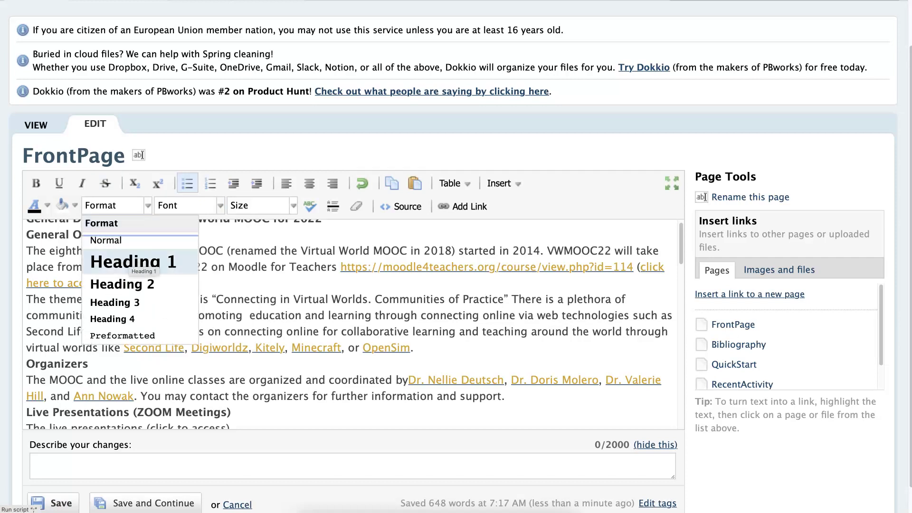
scroll(142, 323, "down", 1)
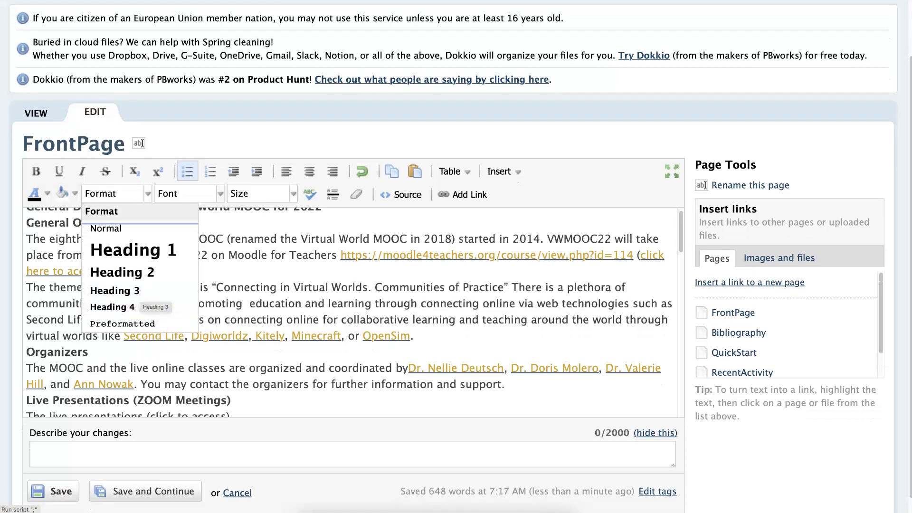
left_click(218, 224)
Remove the bold formatting from the title line and from the rest of the page text.
scroll(218, 223, "up", 2)
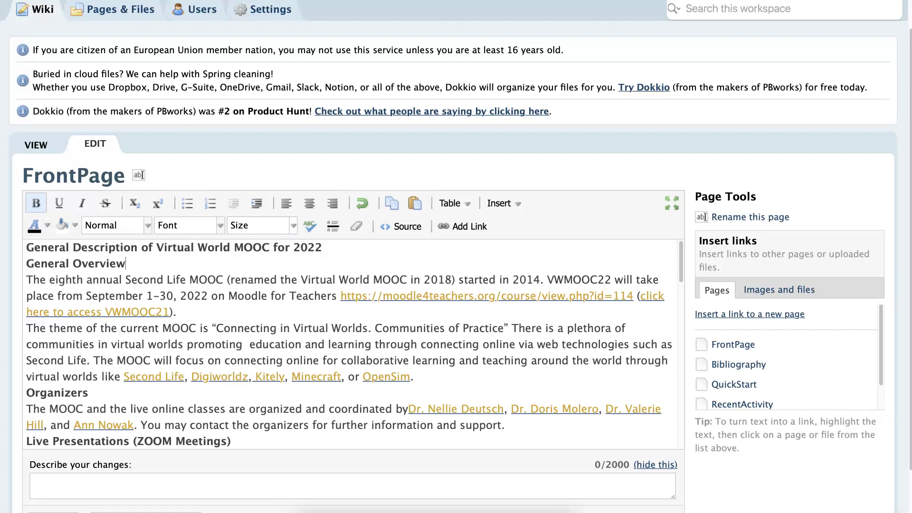
left_click_drag(27, 246, 322, 247)
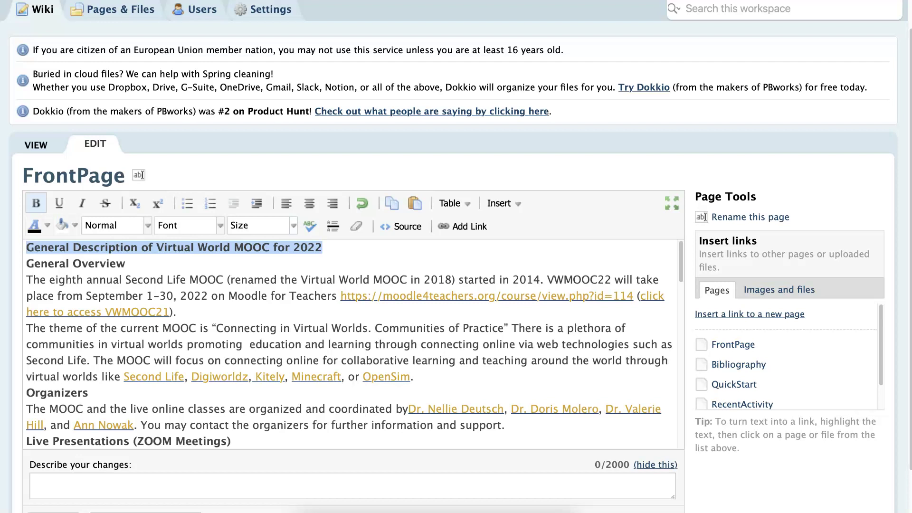
key("ctrl+b")
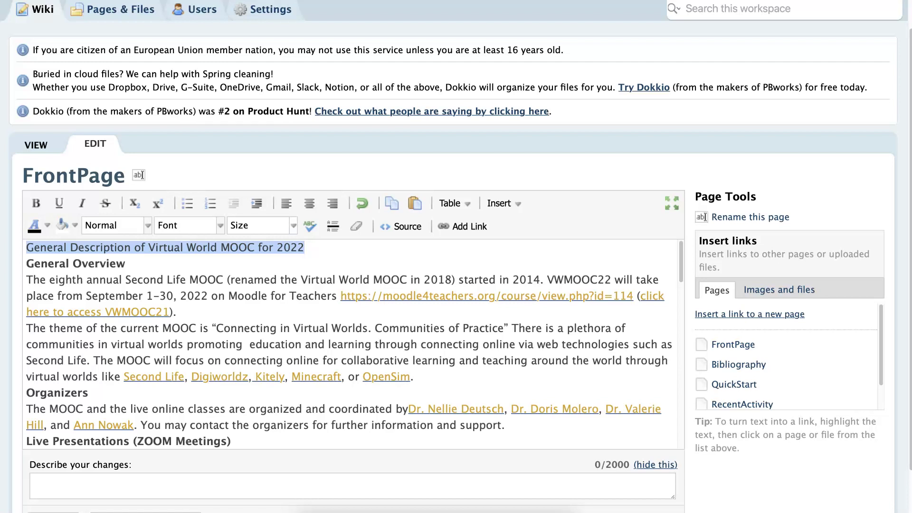
left_click(31, 248)
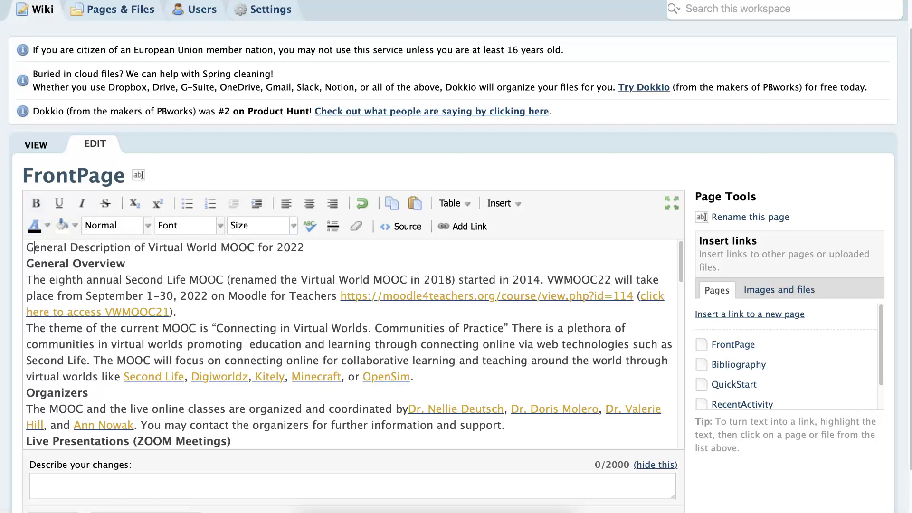
key("ctrl+a")
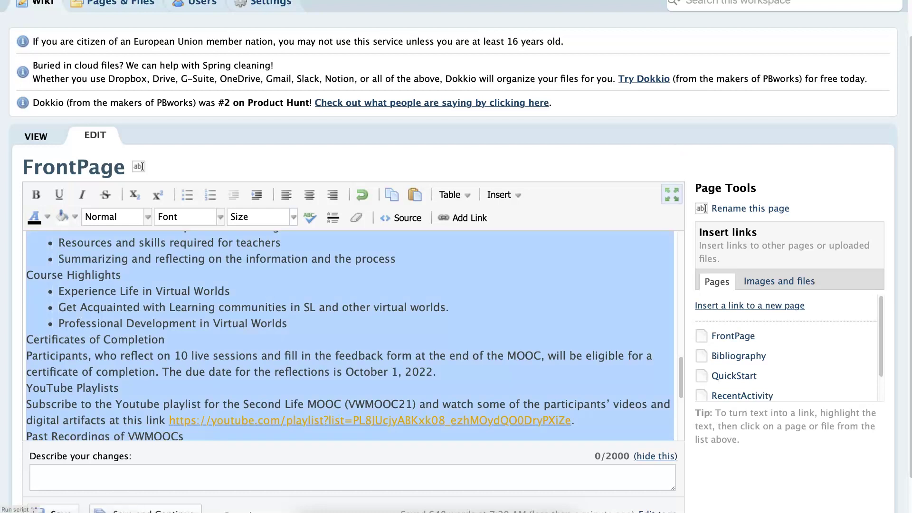
Expand the page editor to full screen, clear the text selection and return to the start of the content.
left_click(671, 194)
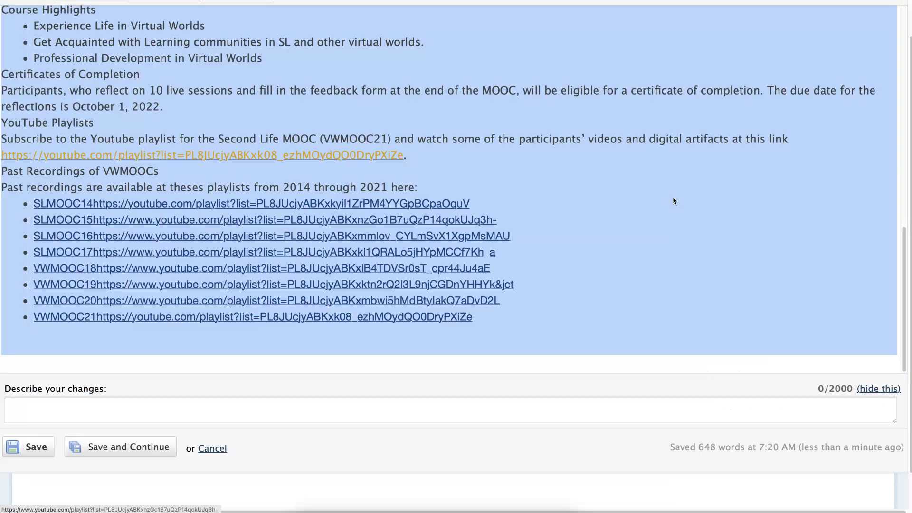
left_click(421, 239)
scroll(665, 238, "up", 10)
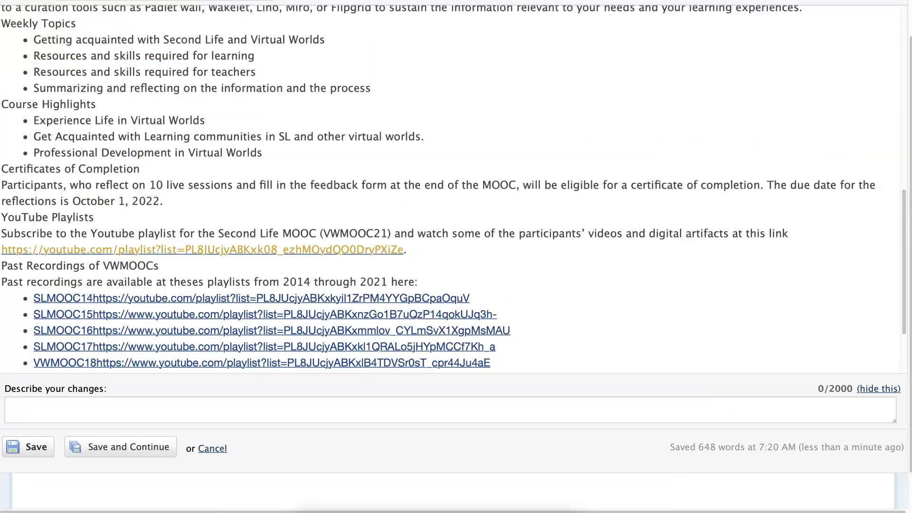
scroll(665, 239, "up", 7)
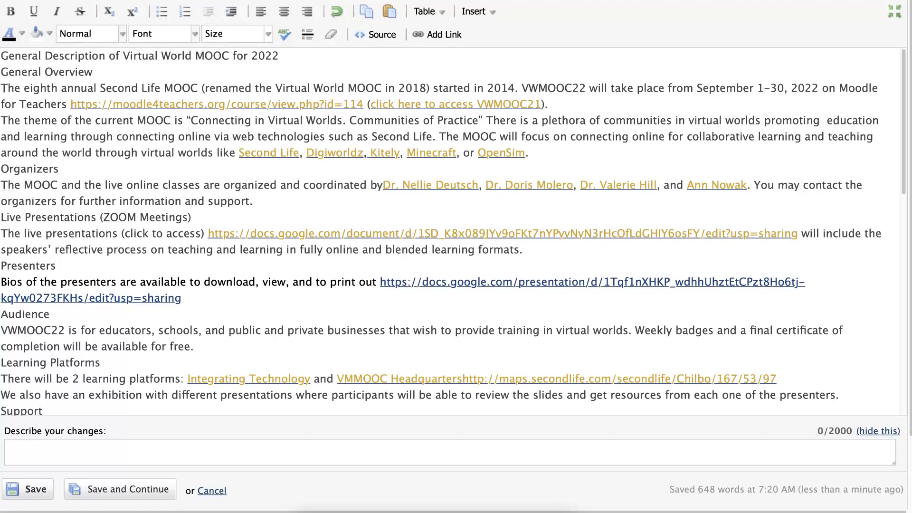
Format the title line "General Description of Virtual World MOOC for 2022" as Heading 2.
left_click_drag(1, 56, 279, 56)
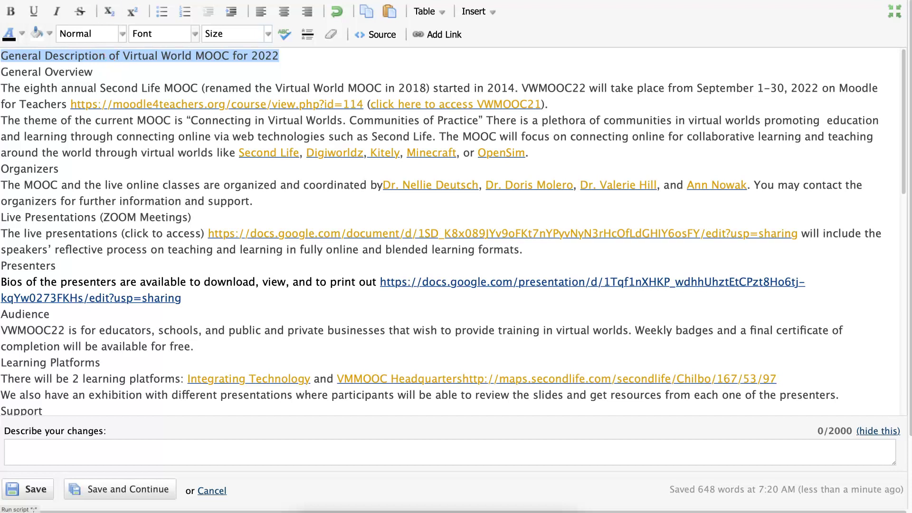
left_click(122, 33)
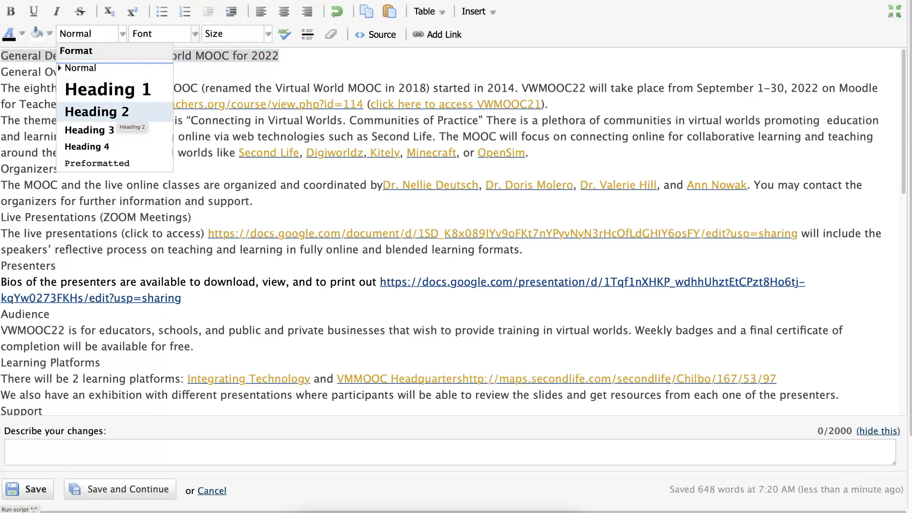
left_click(117, 114)
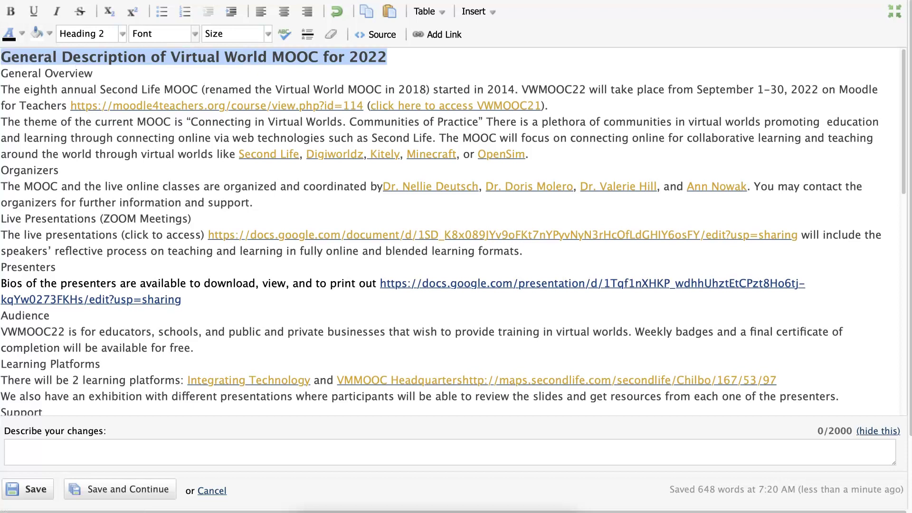
Try Heading 3 on the "General Overview" line and settle on Heading 4 for it.
left_click_drag(2, 74, 94, 73)
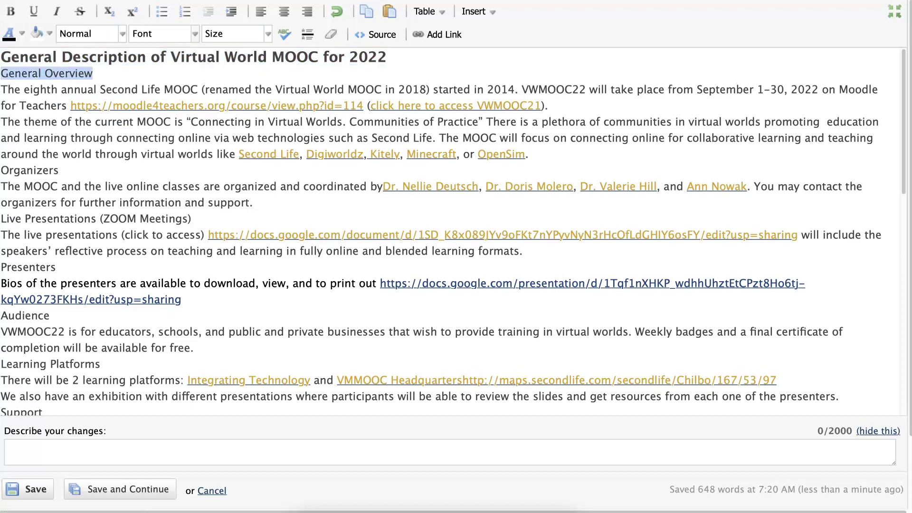
left_click(90, 33)
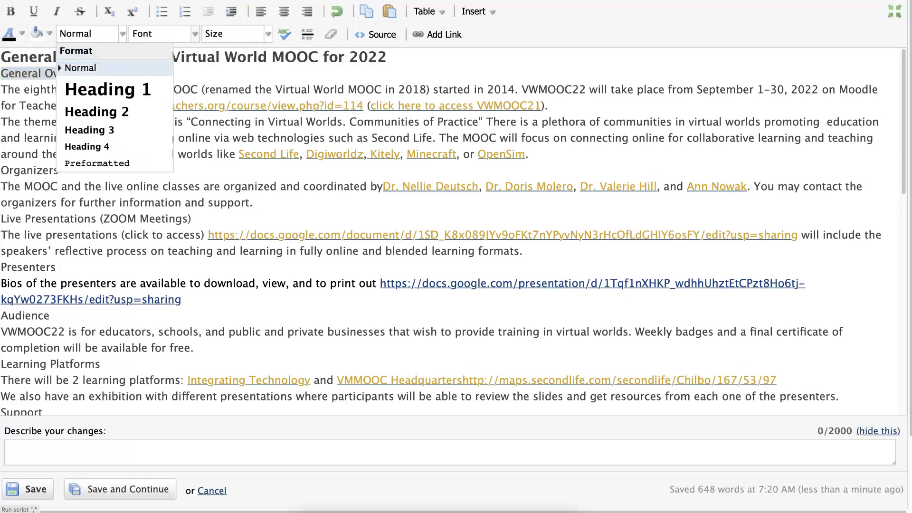
left_click(90, 129)
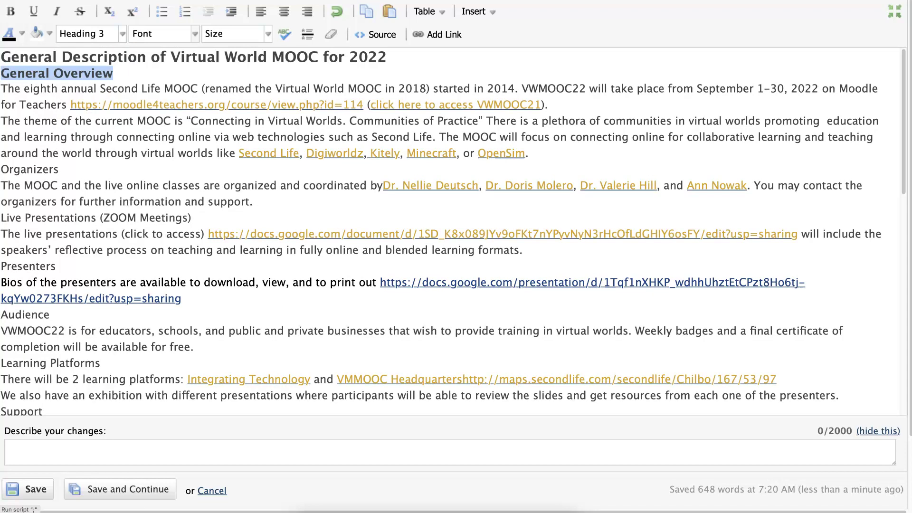
left_click(95, 33)
left_click(95, 147)
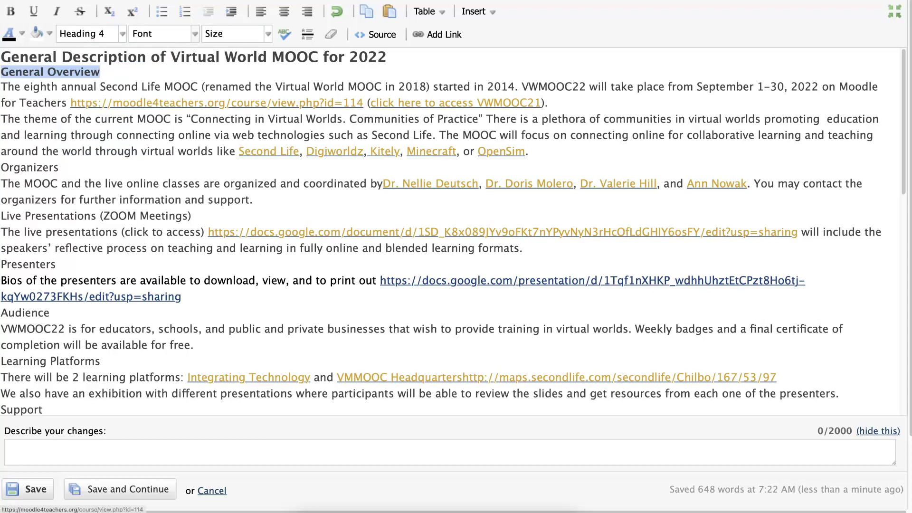
Change the title line "General Description of Virtual World MOOC for 2022" to Heading 3.
left_click_drag(2, 57, 387, 57)
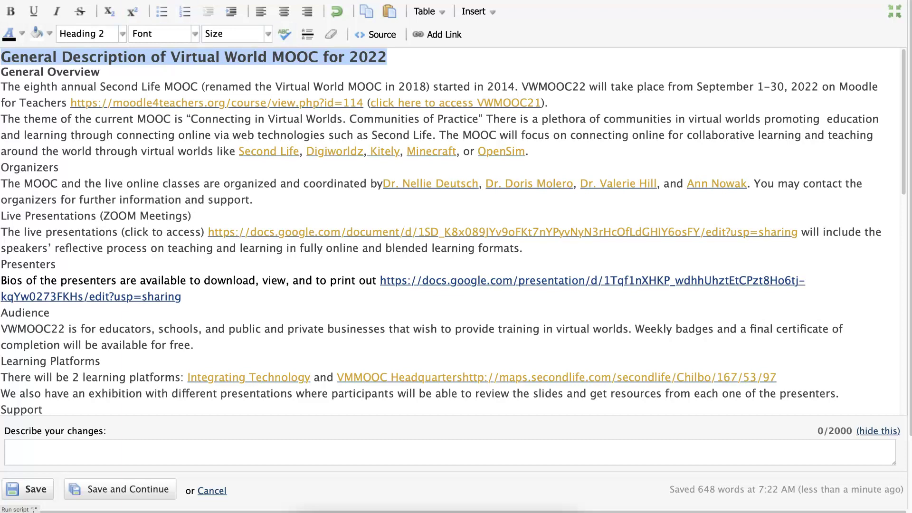
left_click(122, 33)
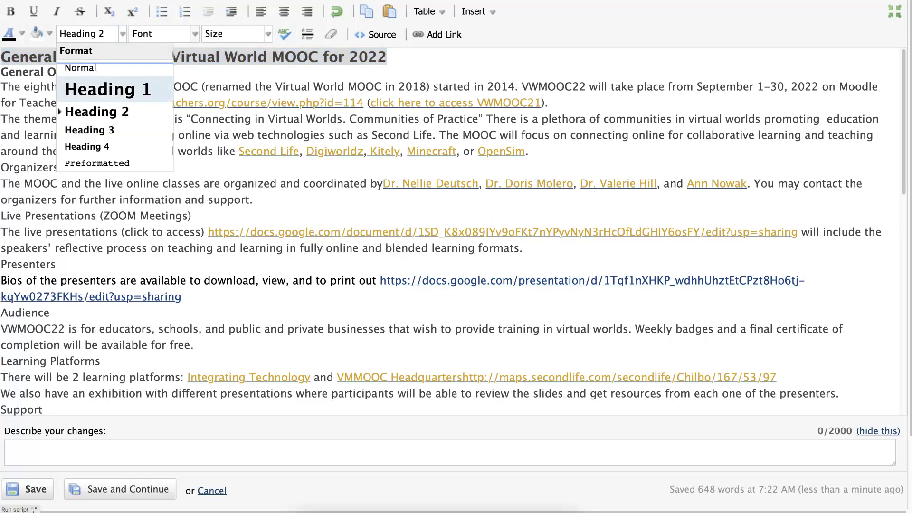
left_click(90, 130)
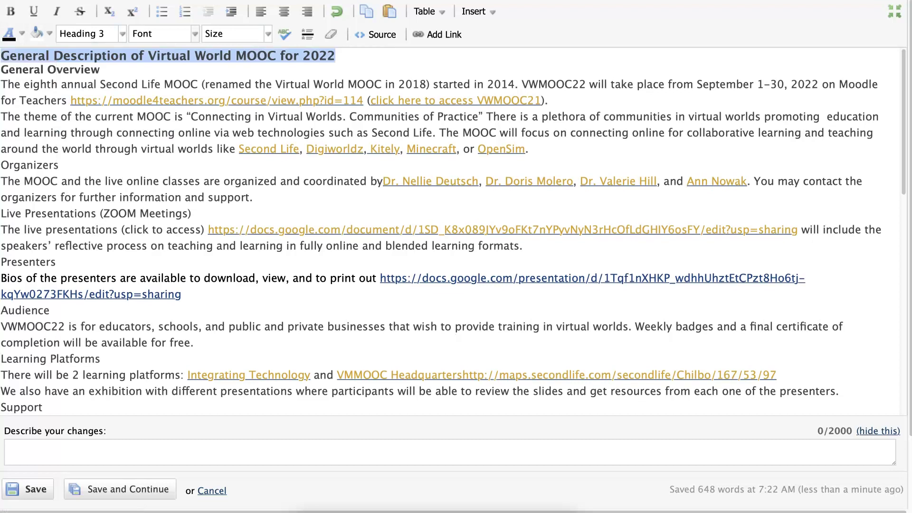
Format the "Organizers" and "Live Presentations (ZOOM Meetings)" lines as Heading 4.
left_click_drag(60, 165, 1, 161)
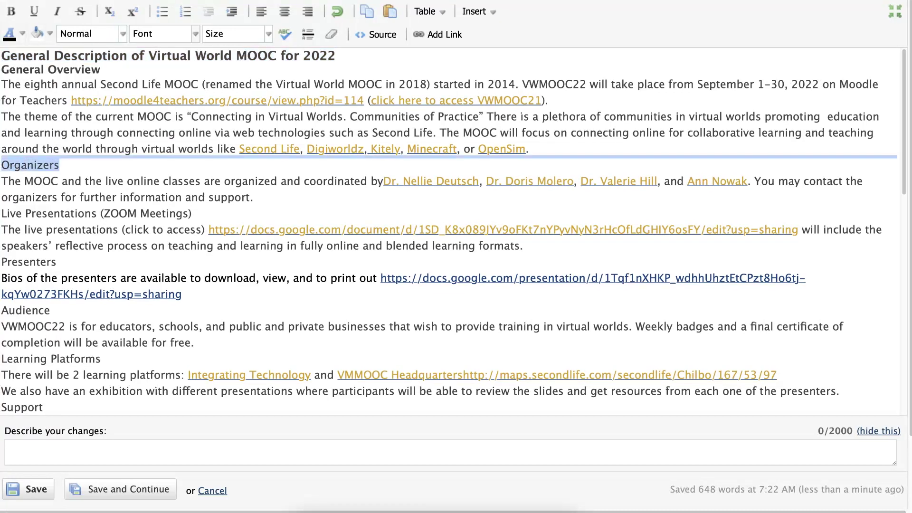
left_click(61, 164)
left_click_drag(59, 165, 1, 164)
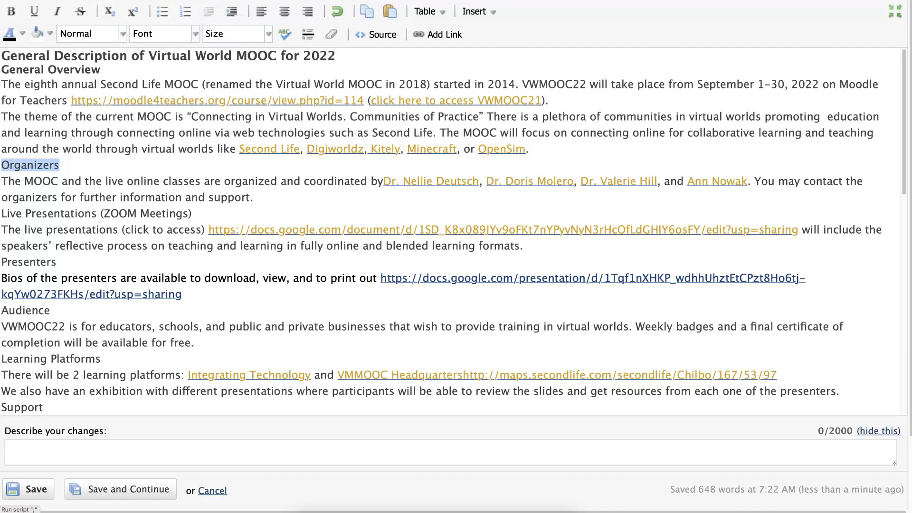
left_click(91, 33)
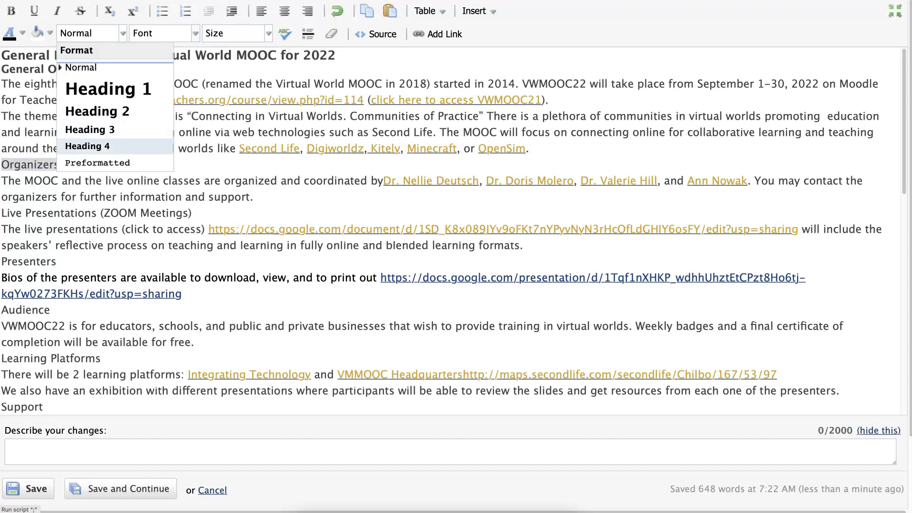
left_click(87, 146)
scroll(453, 231, "down", 1)
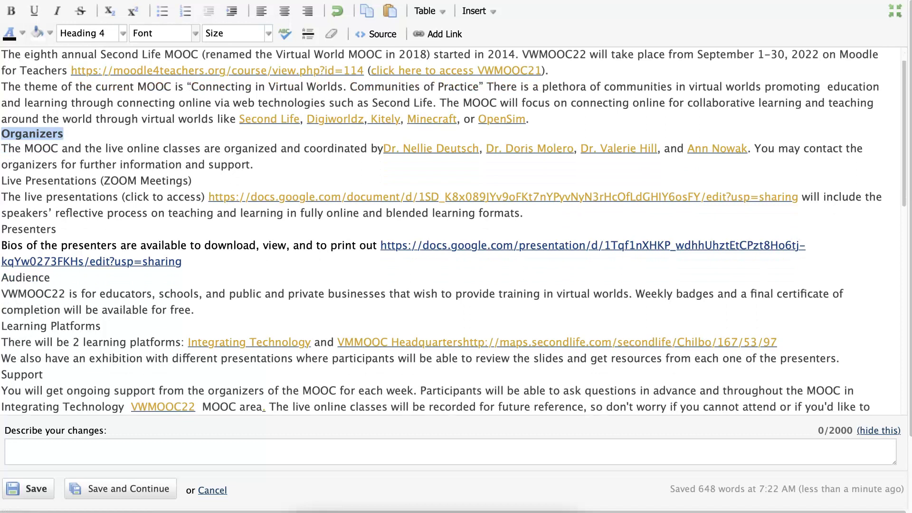
left_click_drag(1, 181, 189, 180)
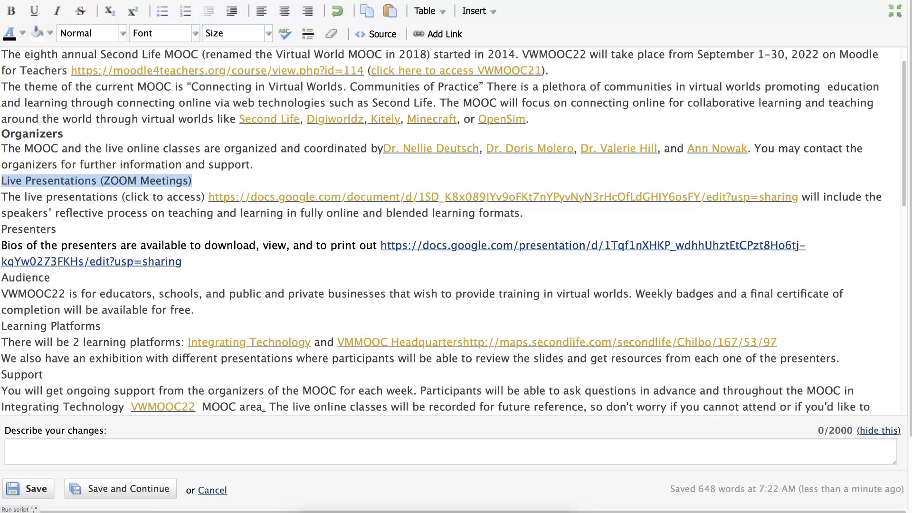
left_click(91, 33)
left_click(92, 145)
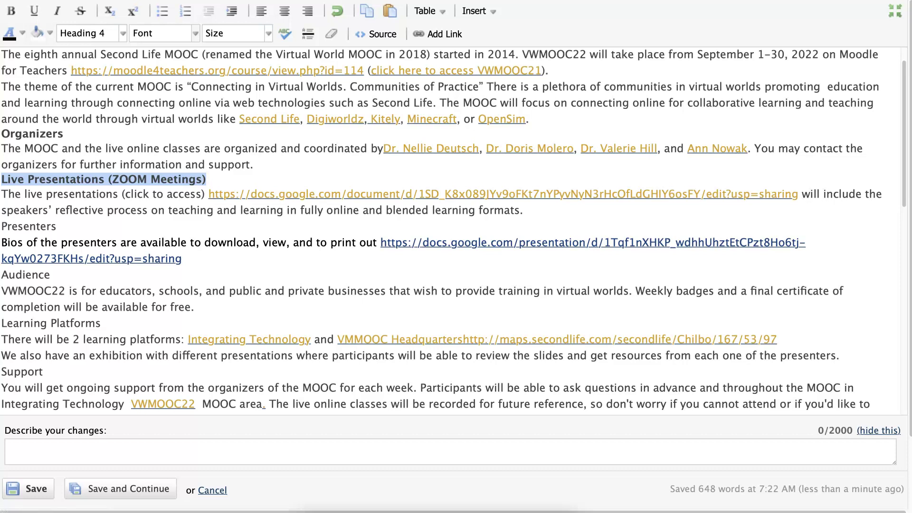
Format the "Presenters" line as Heading 3 and the "Audience" line as Heading 4.
left_click_drag(57, 227, 1, 227)
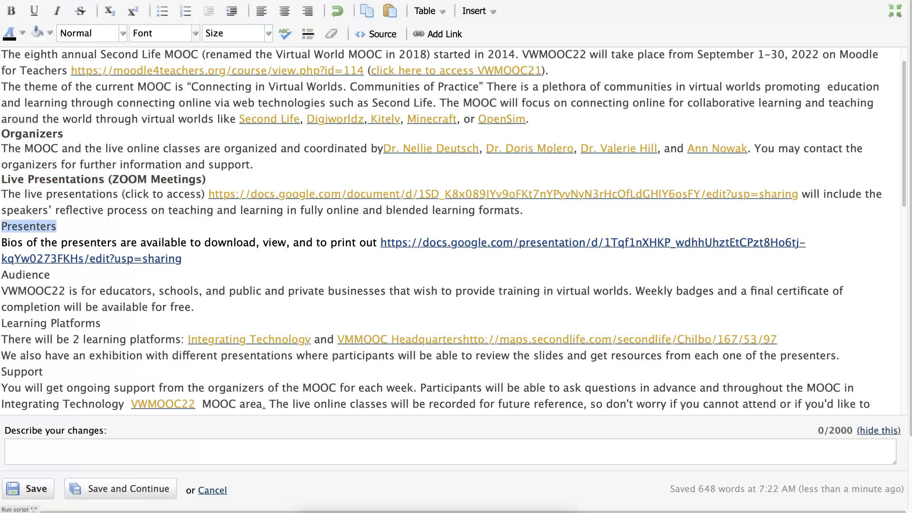
left_click(90, 33)
left_click(90, 130)
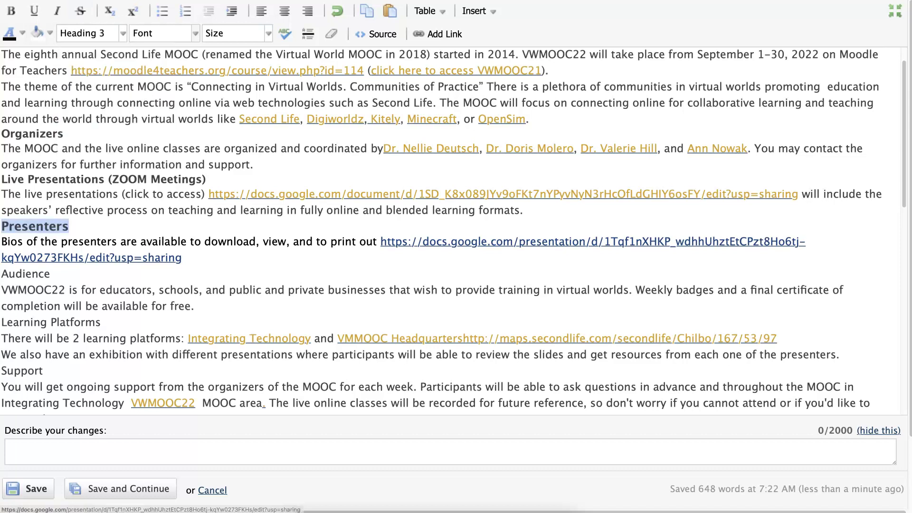
left_click_drag(50, 273, 2, 274)
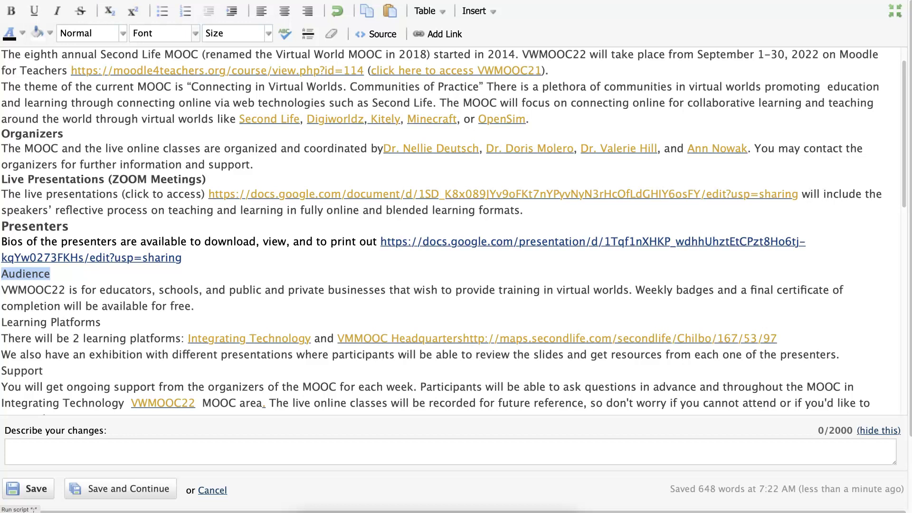
left_click(122, 33)
left_click(90, 145)
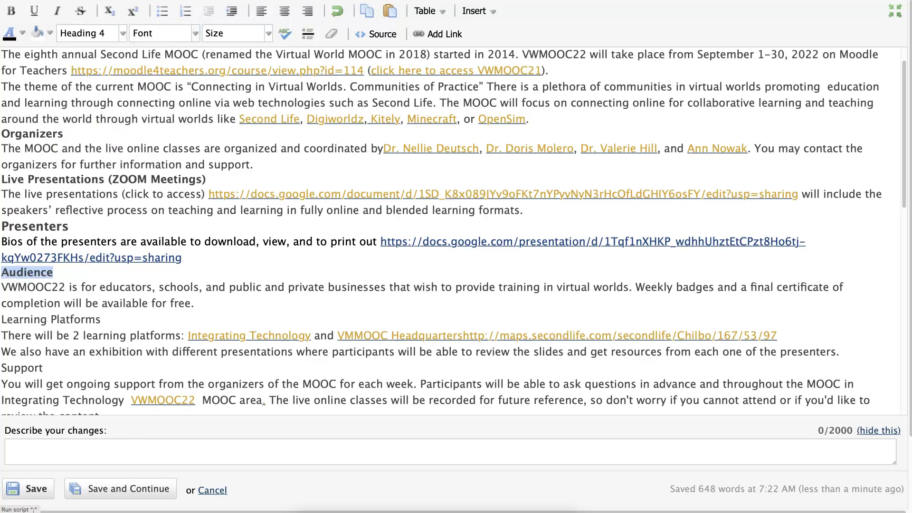
Review the section headings down to "Past Recordings of VWMOOCs" and save the page.
scroll(238, 191, "down", 10)
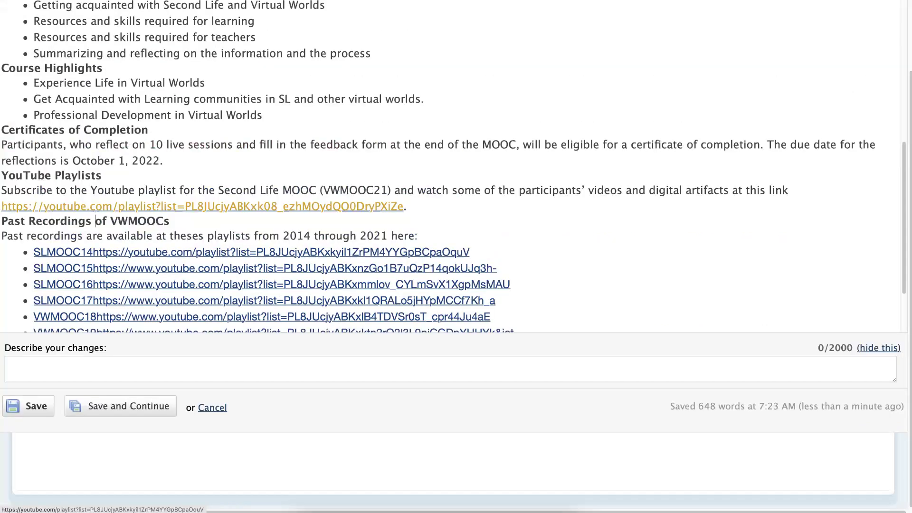
scroll(238, 191, "up", 3)
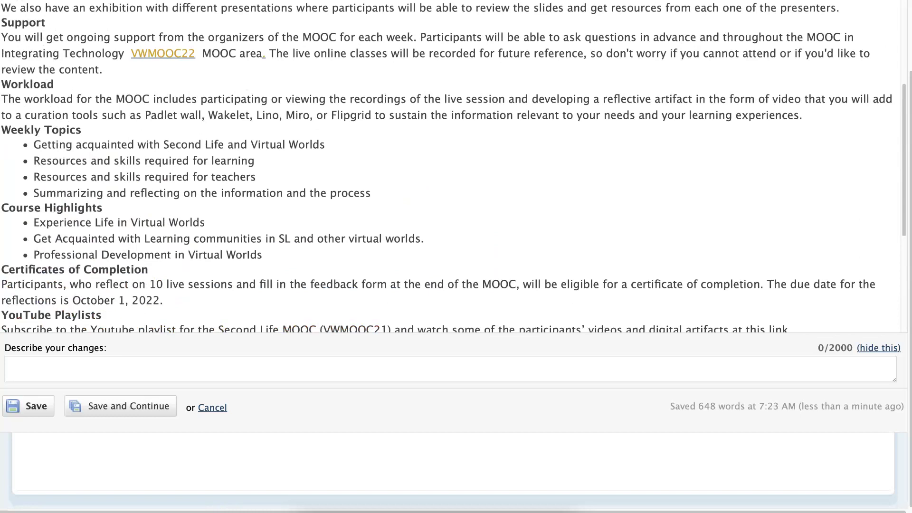
scroll(16, 208, "up", 15)
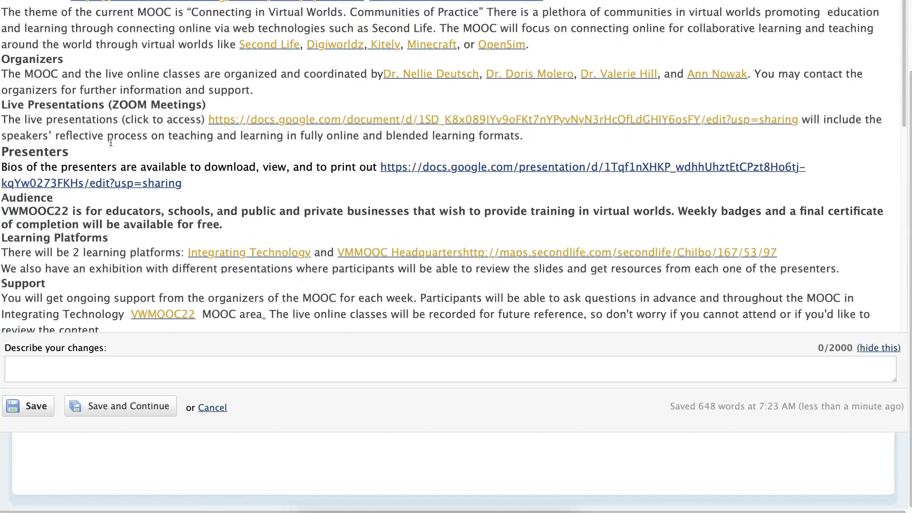
scroll(111, 142, "up", 1)
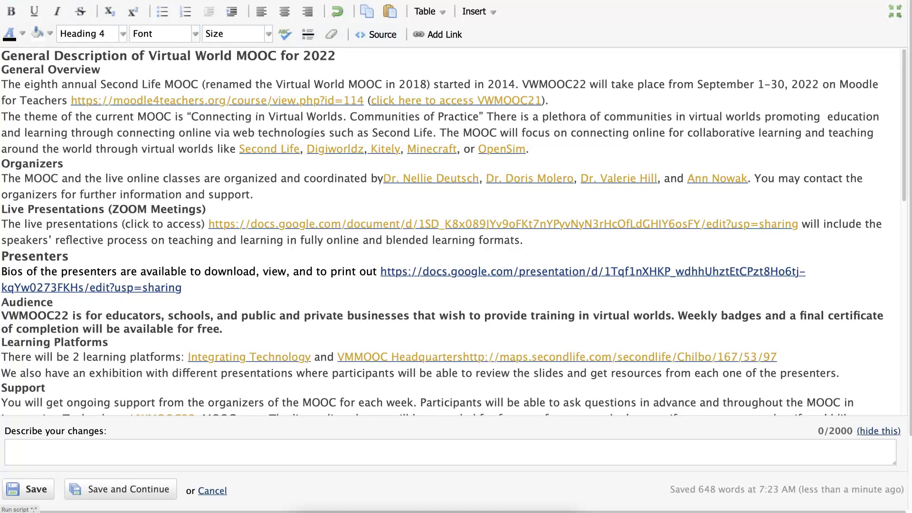
scroll(451, 230, "down", 5)
scroll(451, 231, "down", 3)
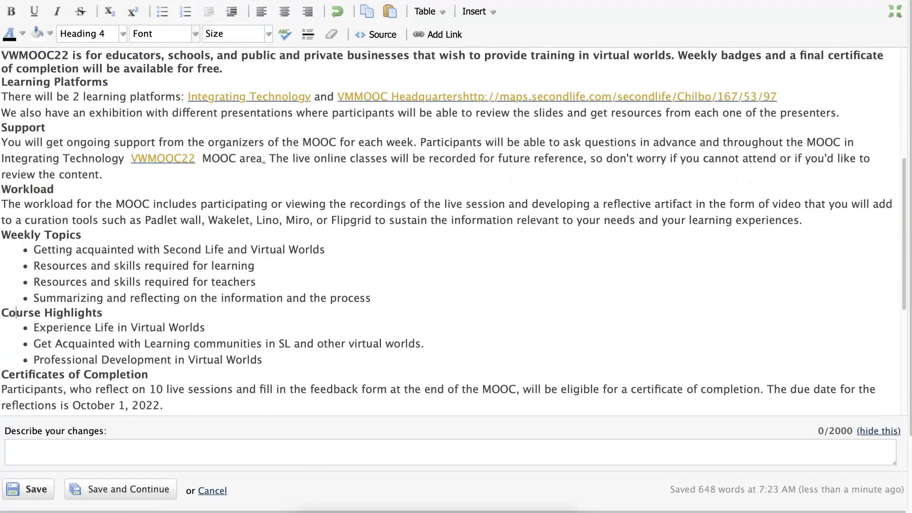
scroll(451, 230, "down", 1)
left_click(16, 300)
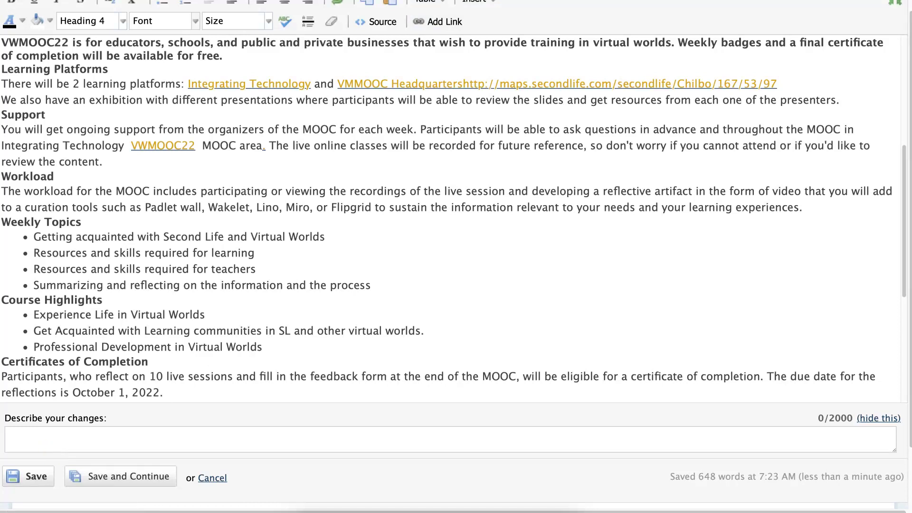
left_click(33, 477)
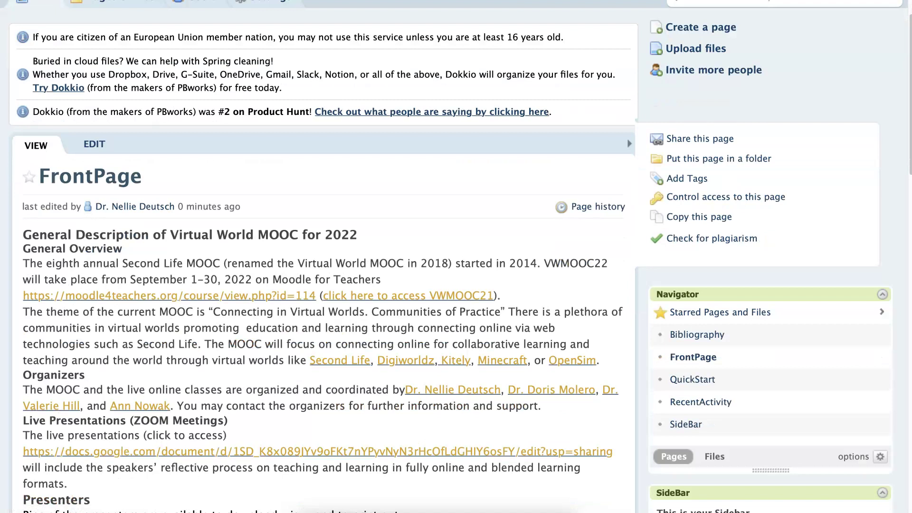
Reopen the FrontPage for editing and enlarge the editor to full size.
scroll(455, 256, "up", 3)
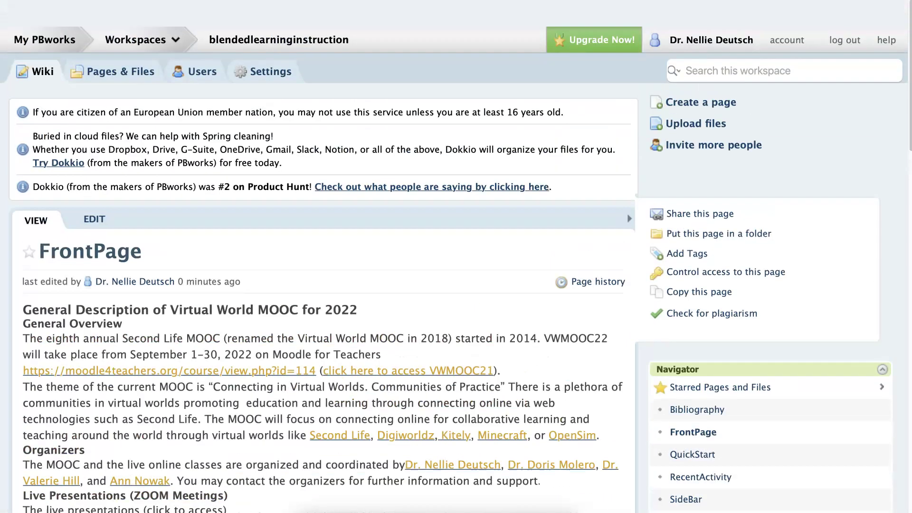
scroll(455, 256, "down", 1)
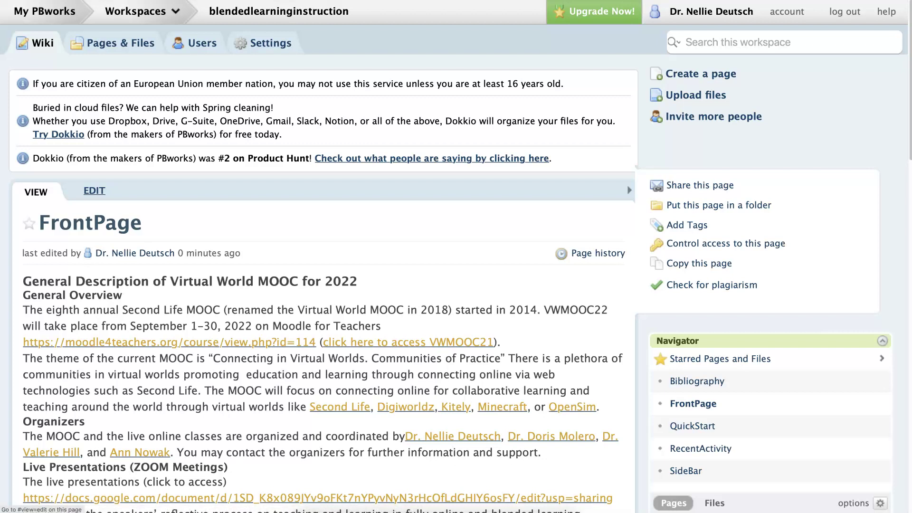
left_click(94, 191)
scroll(455, 257, "down", 1)
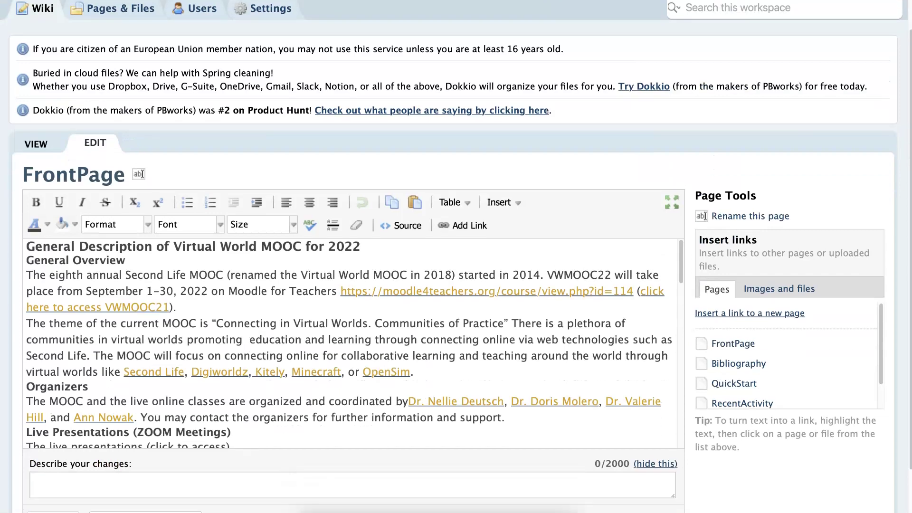
left_click(671, 202)
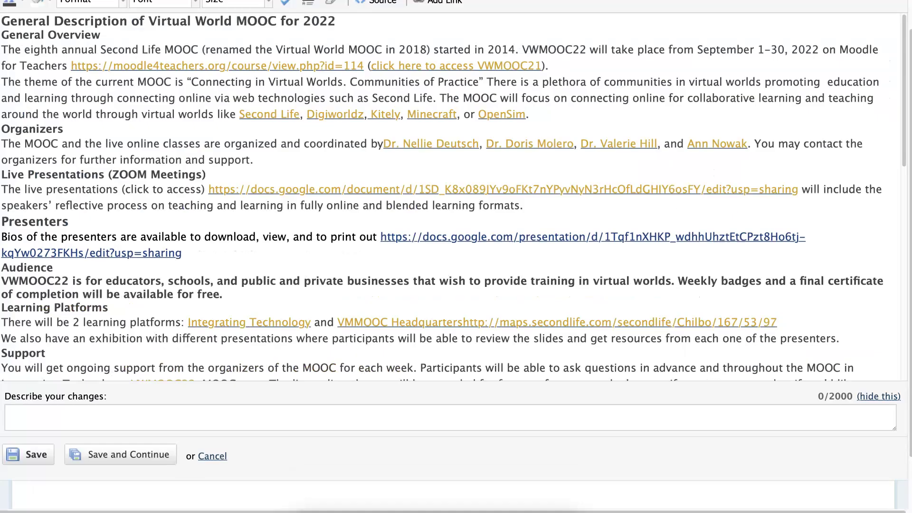
scroll(336, 127, "down", 1)
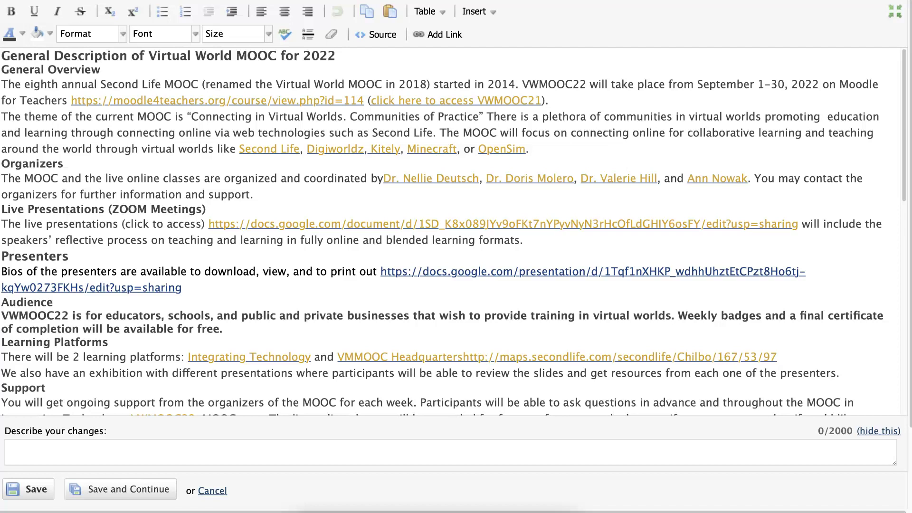
Make the title line a bulleted item and insert a Table of Contents plugin with depth 3 at the end of it.
left_click(163, 11)
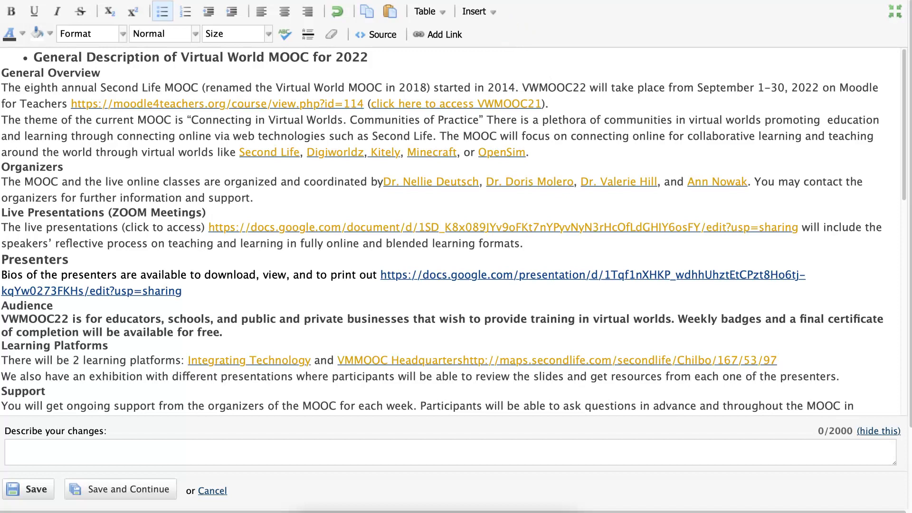
left_click(475, 11)
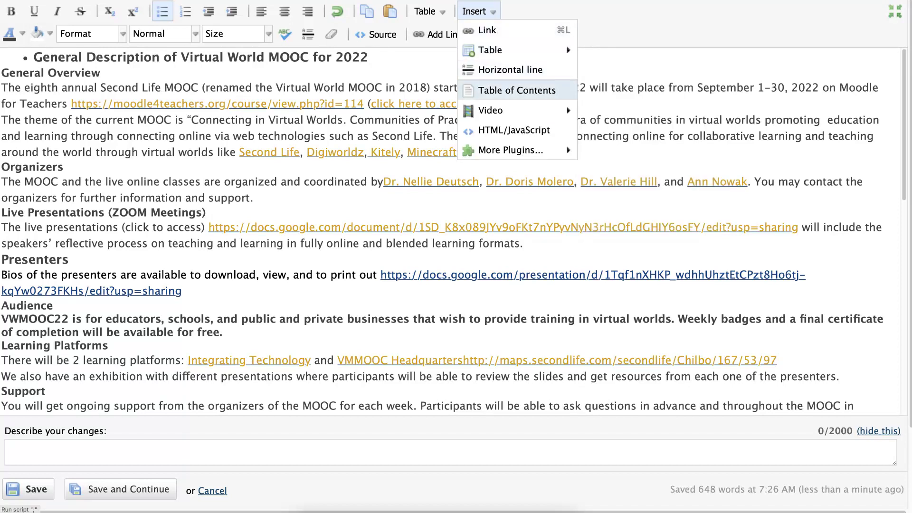
left_click(520, 91)
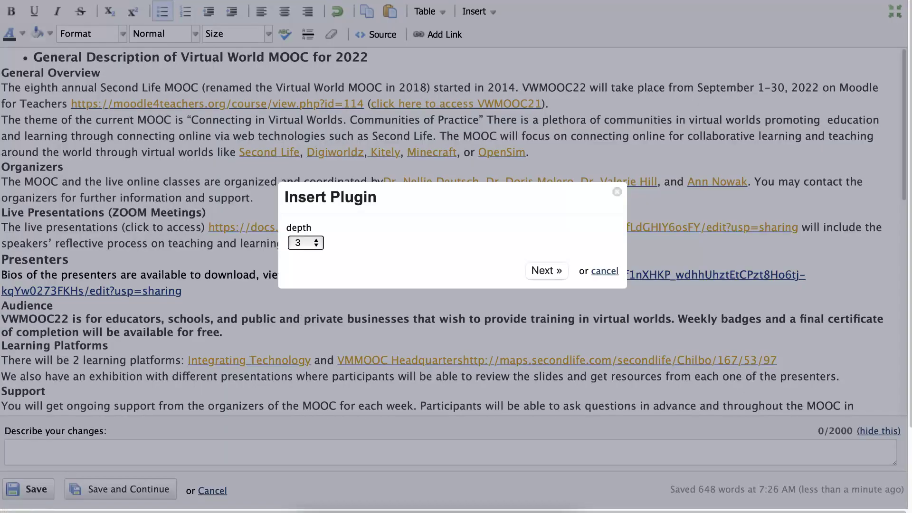
left_click(318, 246)
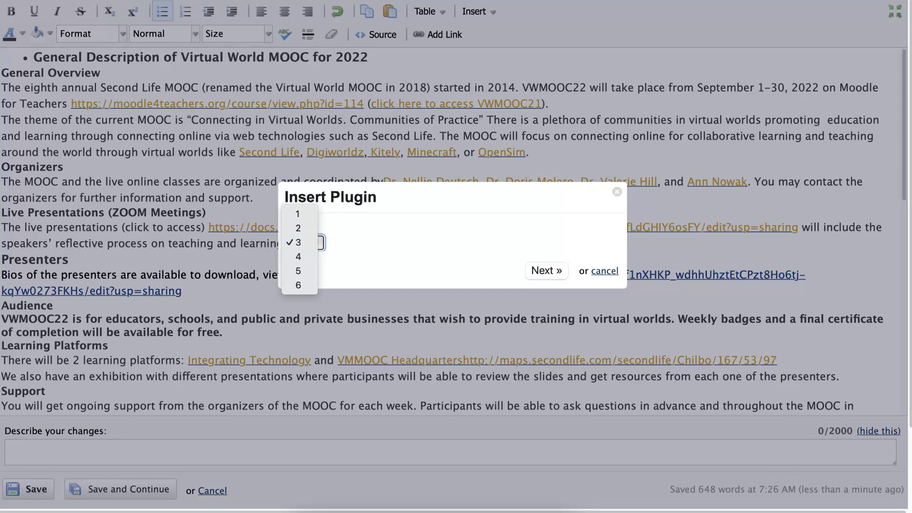
left_click(544, 274)
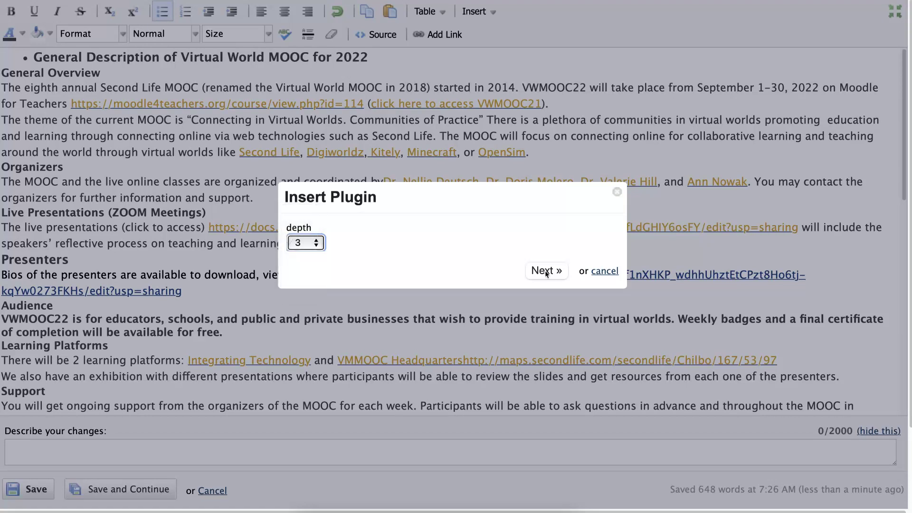
left_click(545, 274)
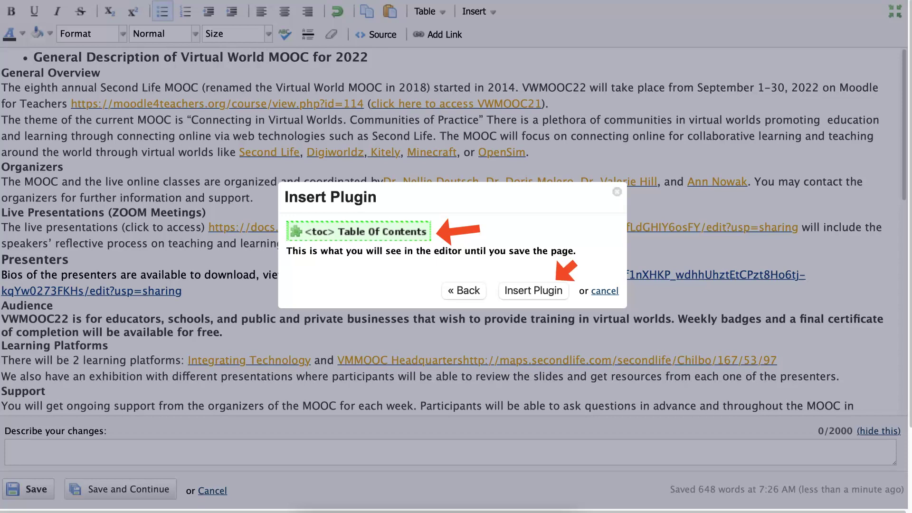
left_click(521, 294)
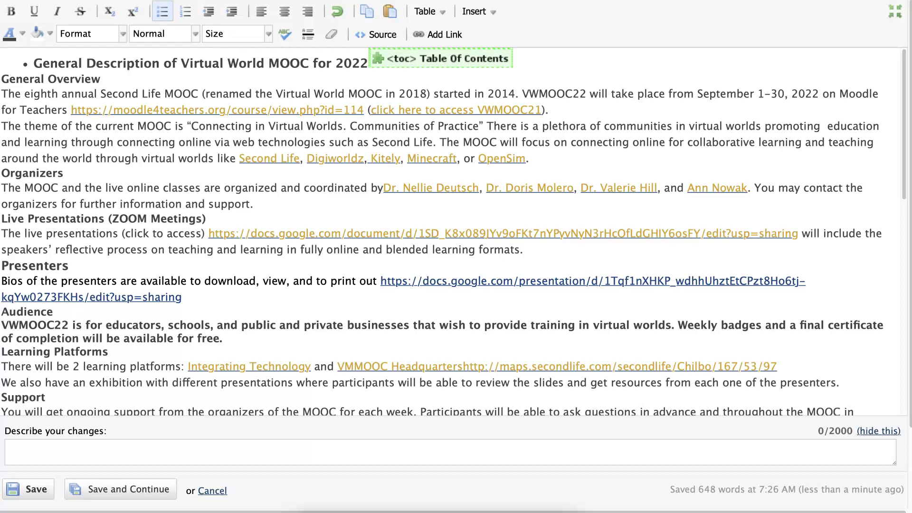
Remove the bullet from the title line and move the Table of Contents plugin onto its own line below it.
left_click(33, 62)
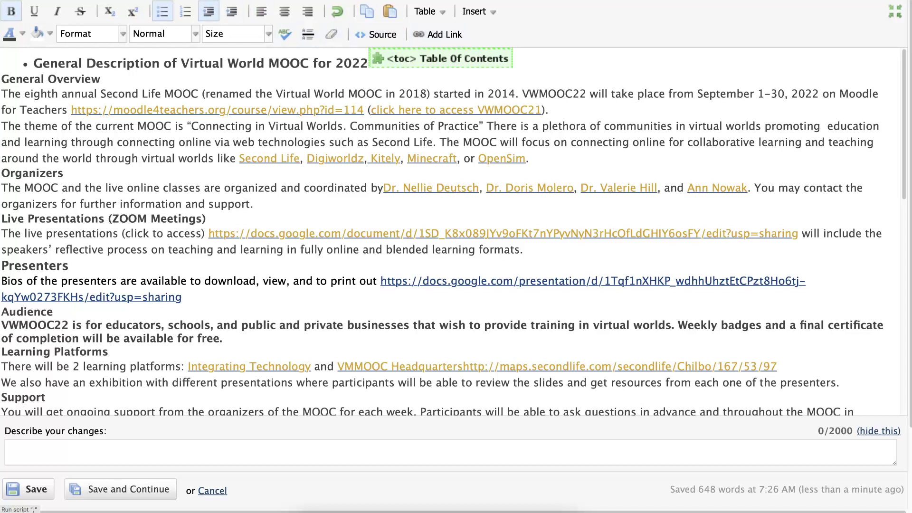
left_click(162, 11)
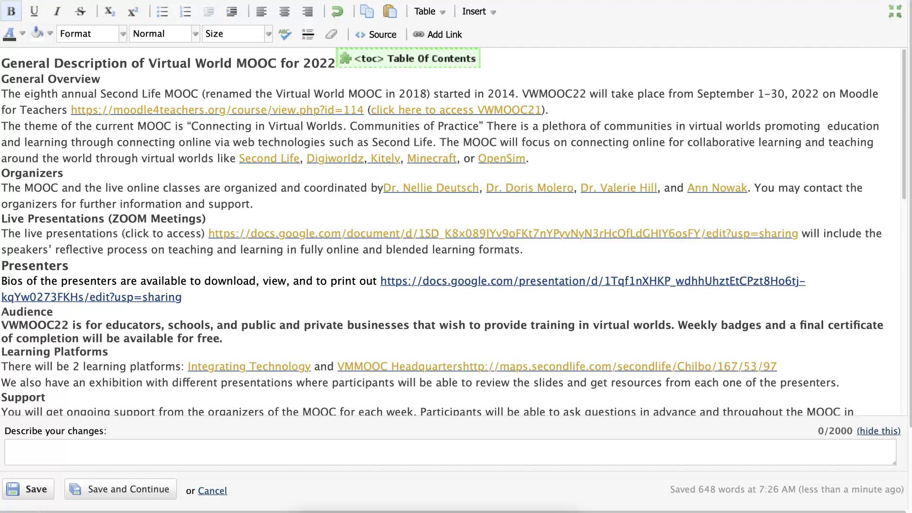
left_click(337, 58)
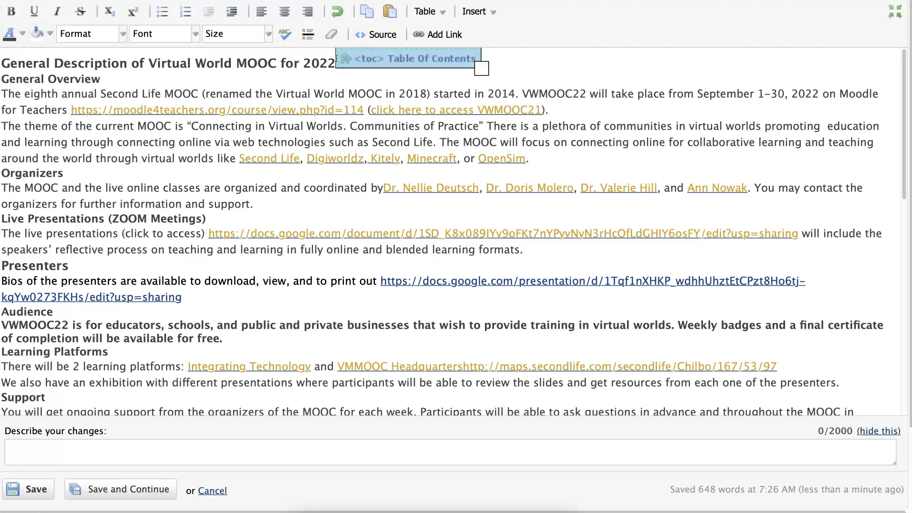
left_click(337, 59)
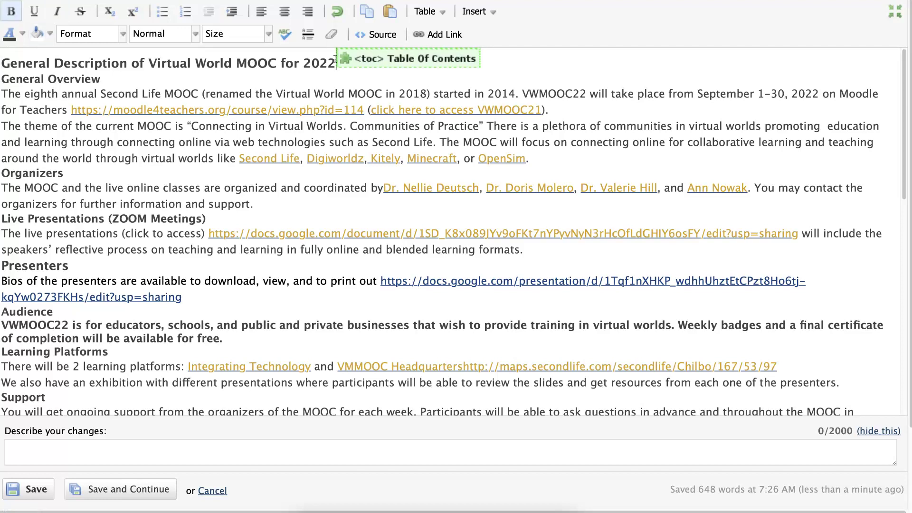
key("Return")
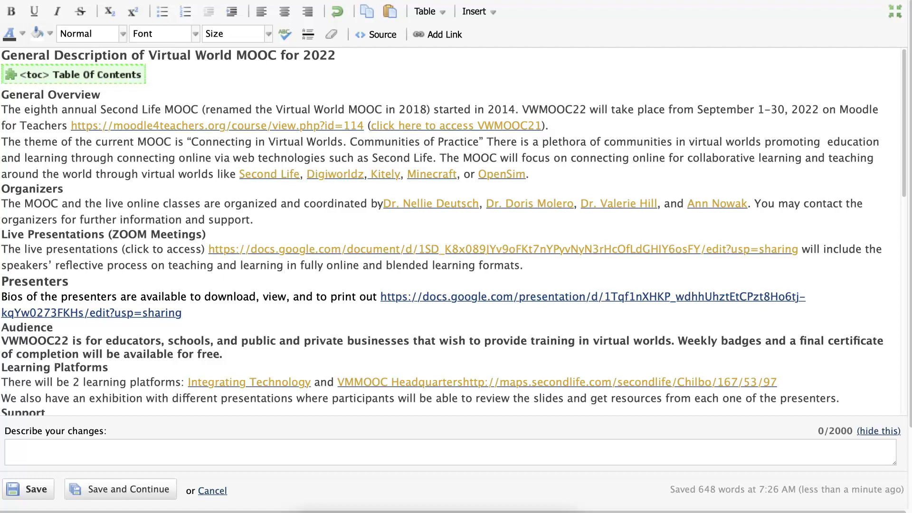
Center the title line "General Description of Virtual World MOOC for 2022" and save the page.
left_click(2, 55)
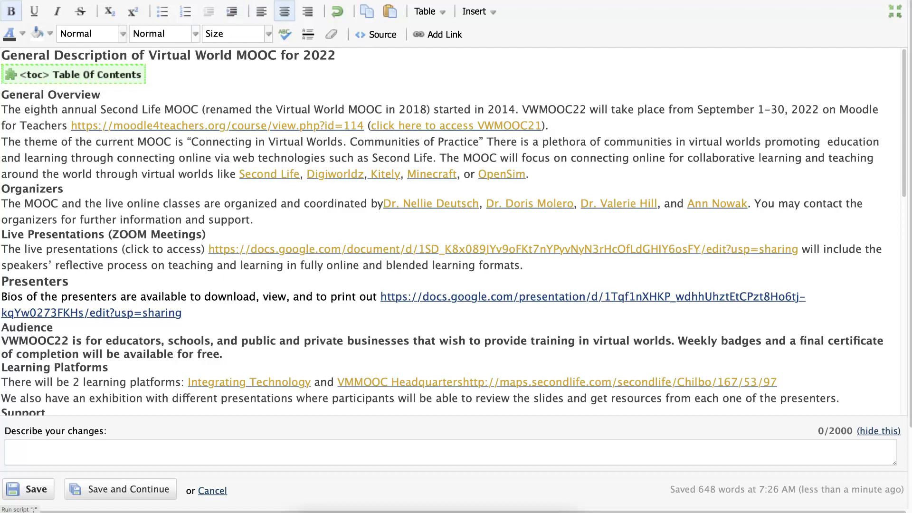
left_click(284, 13)
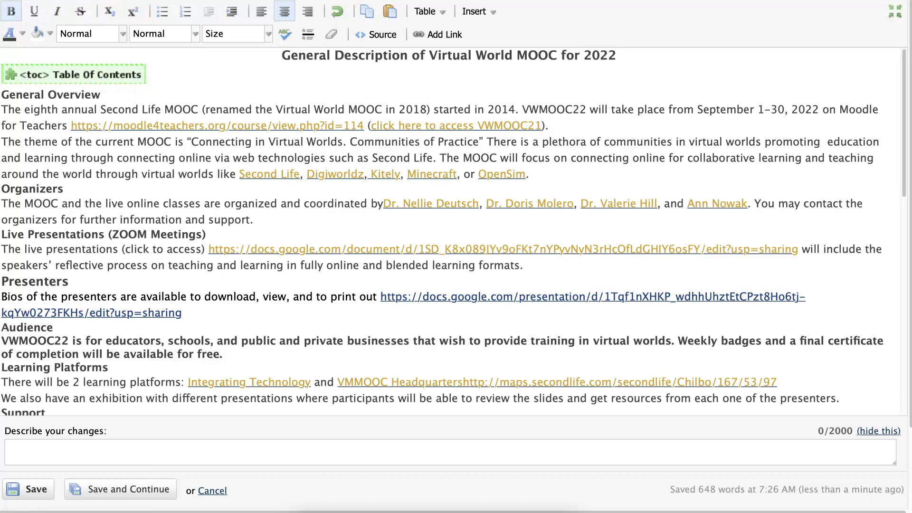
scroll(172, 214, "down", 5)
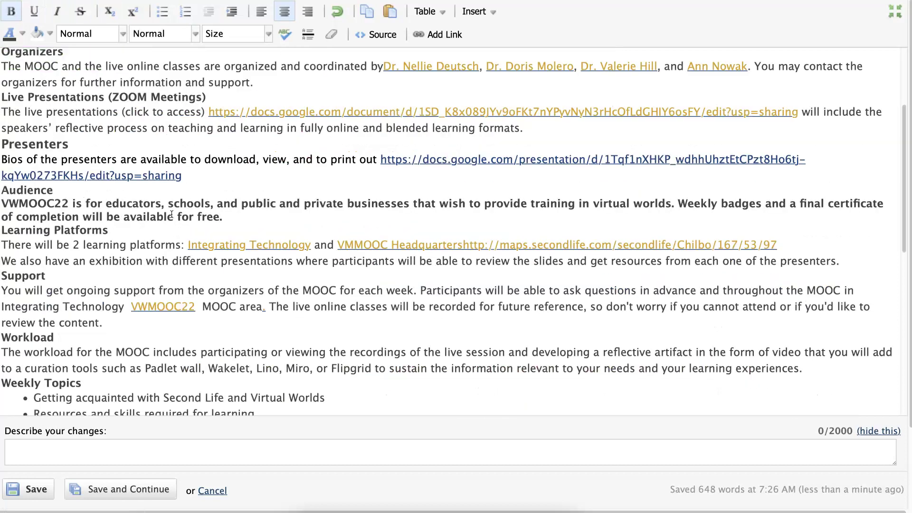
scroll(171, 214, "down", 1)
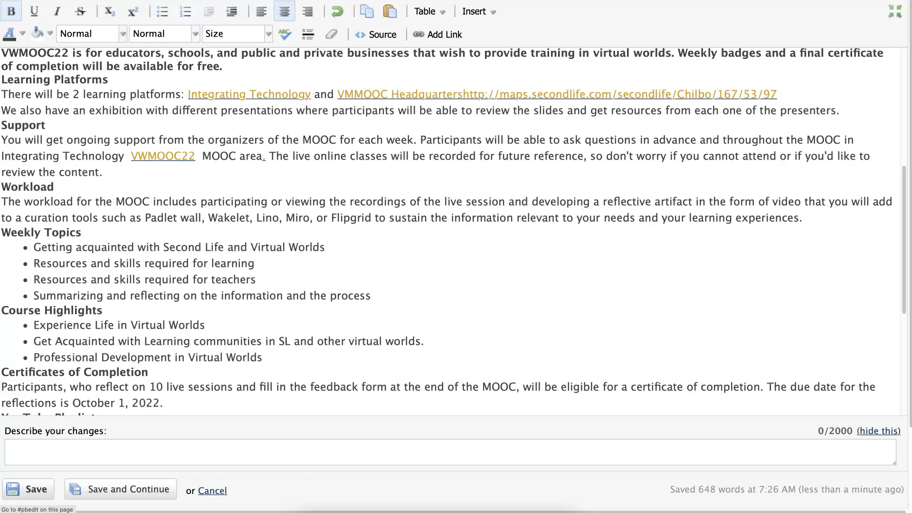
left_click(28, 489)
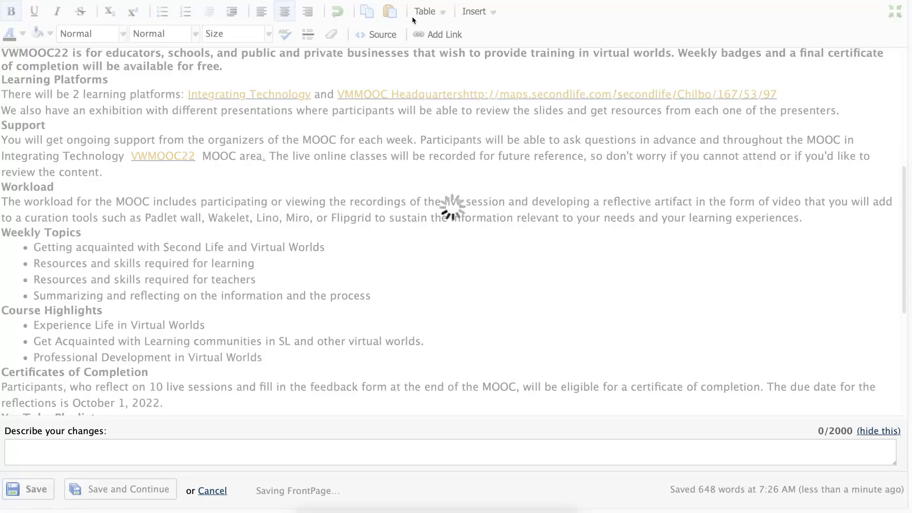
scroll(456, 257, "down", 1)
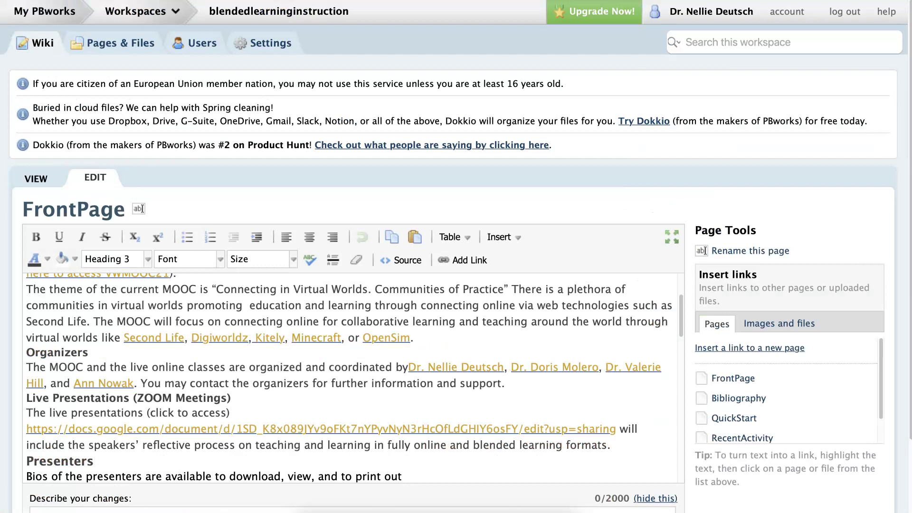
scroll(122, 287, "up", 1)
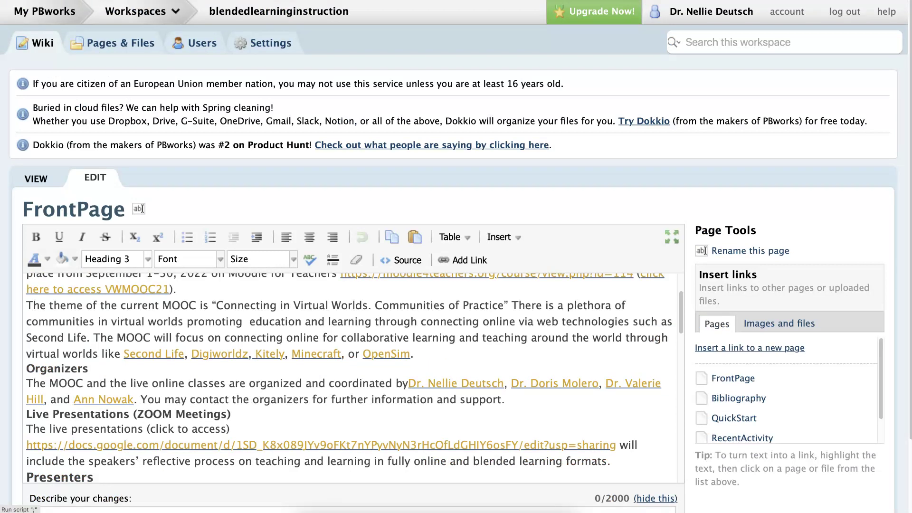
left_click(148, 260)
left_click(148, 259)
Change the depth of the Table of Contents plugin below the title to 4.
scroll(122, 288, "up", 2)
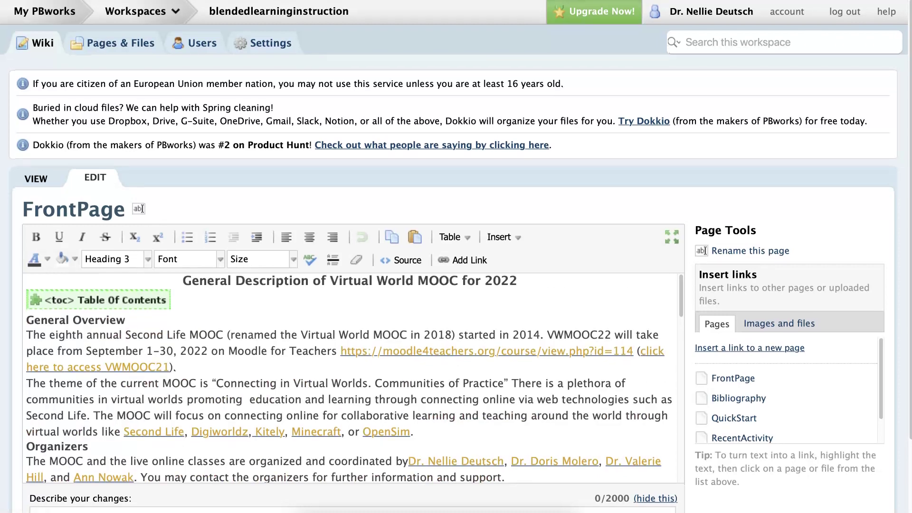
left_click(99, 299)
double_click(98, 300)
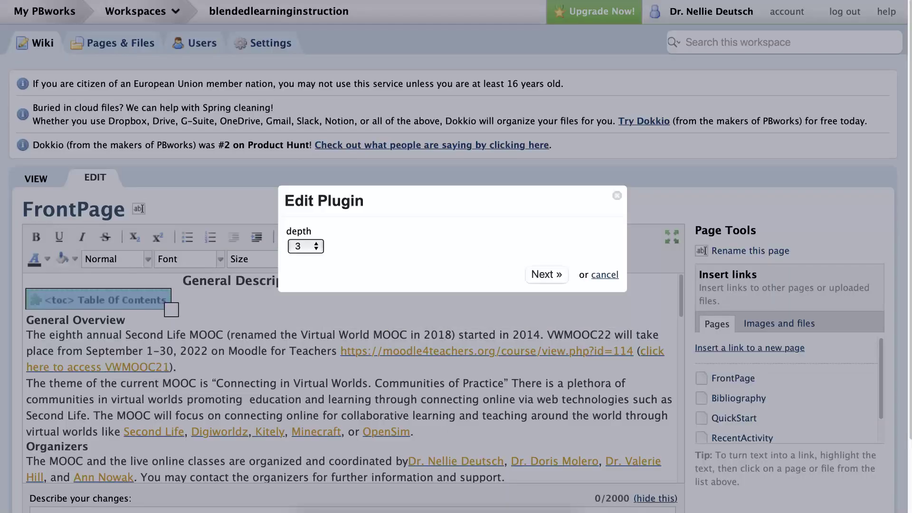
left_click(306, 246)
left_click(300, 261)
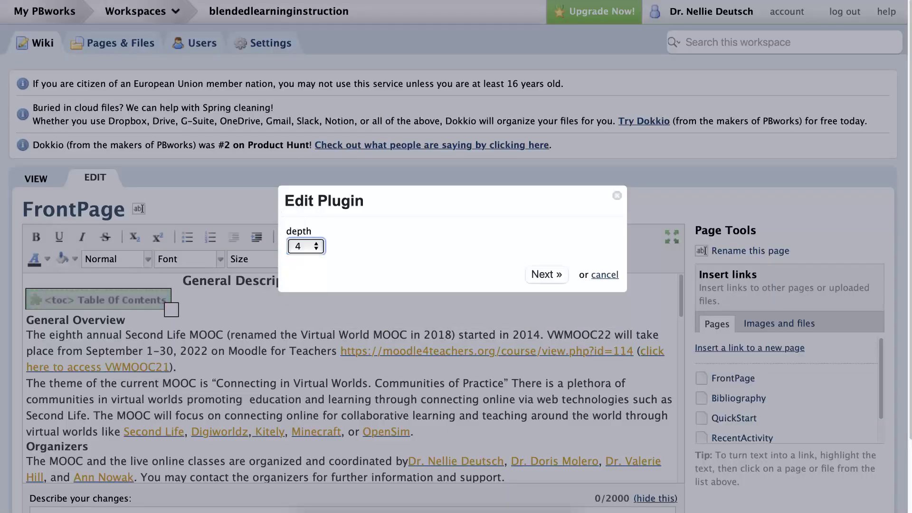
left_click(547, 275)
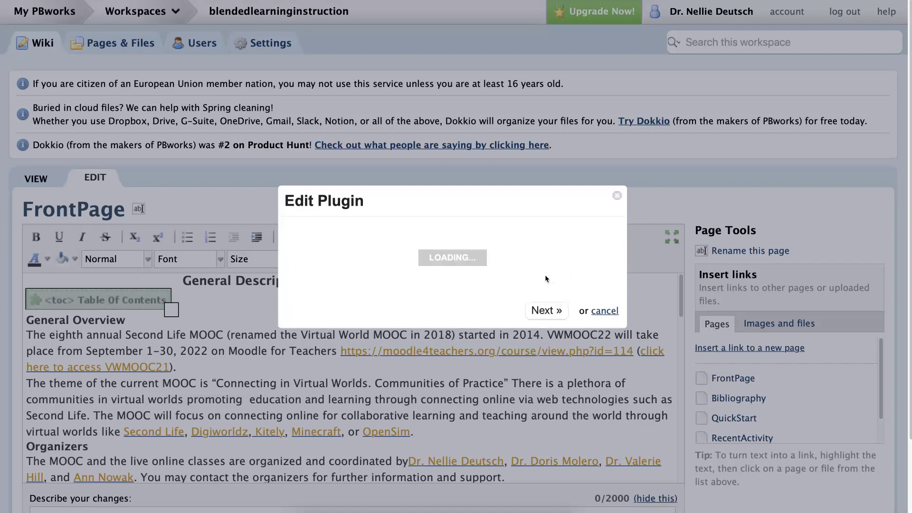
key("Tab")
key("Return")
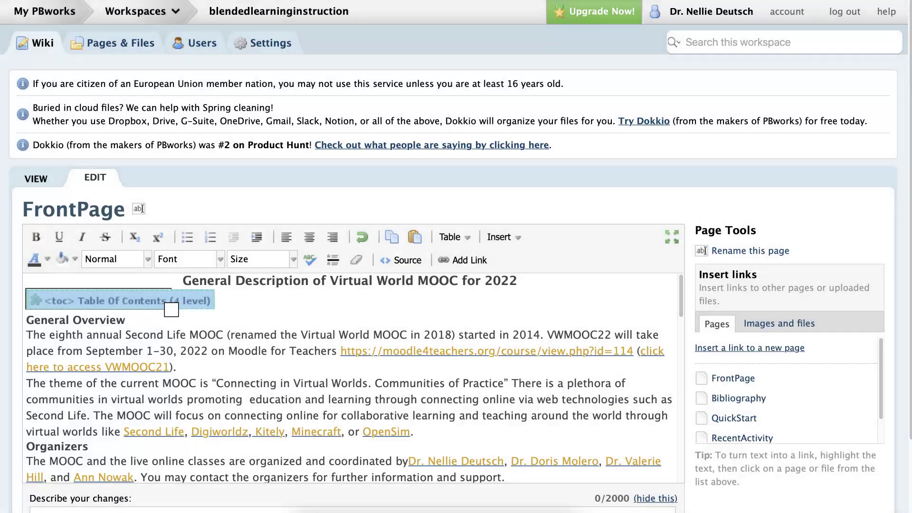
Change the format of the "Presenters" line above the presenter bios to Heading 4.
scroll(202, 288, "down", 4)
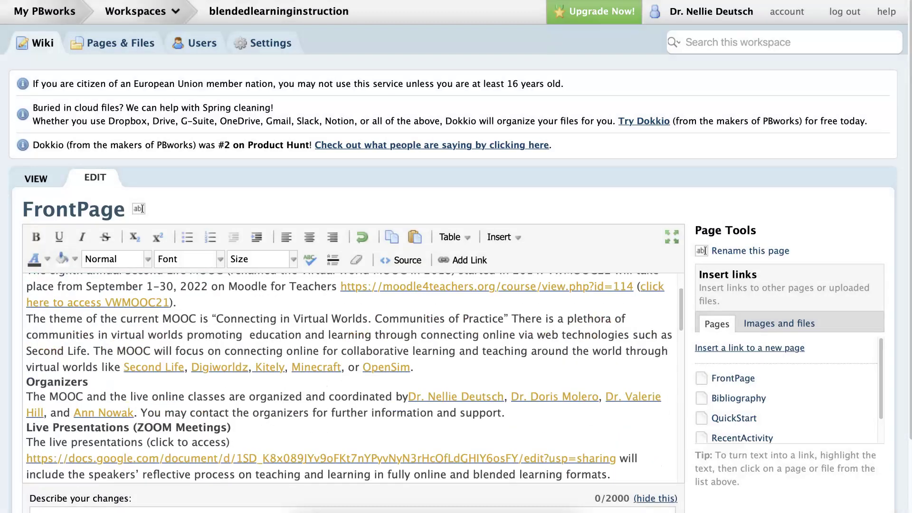
scroll(202, 288, "down", 2)
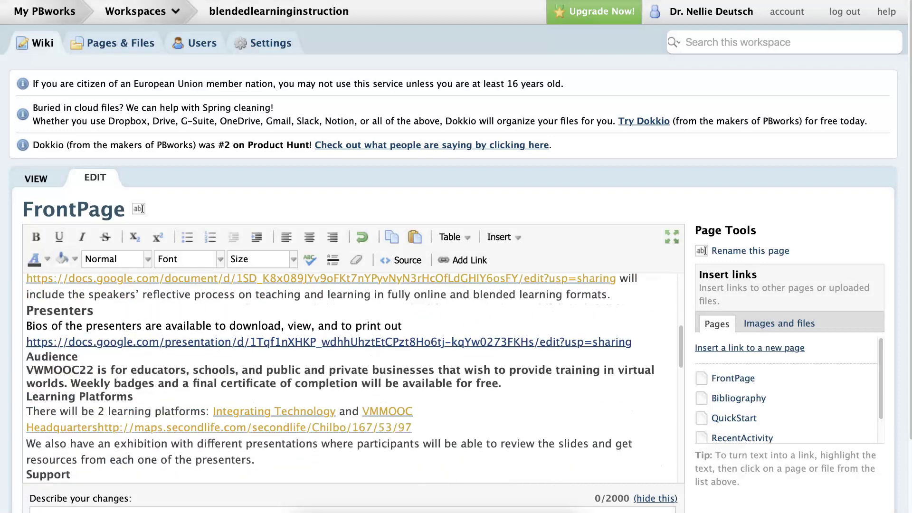
left_click(95, 311)
left_click_drag(94, 310, 27, 310)
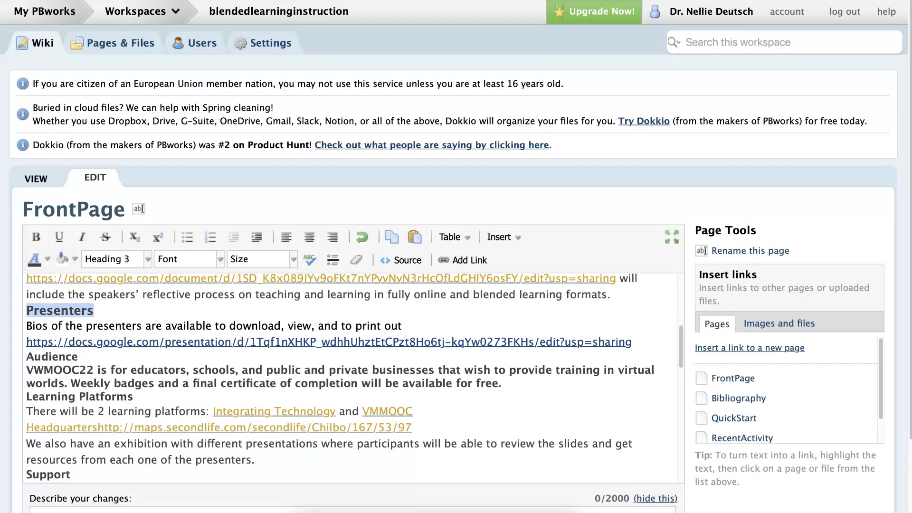
left_click(148, 259)
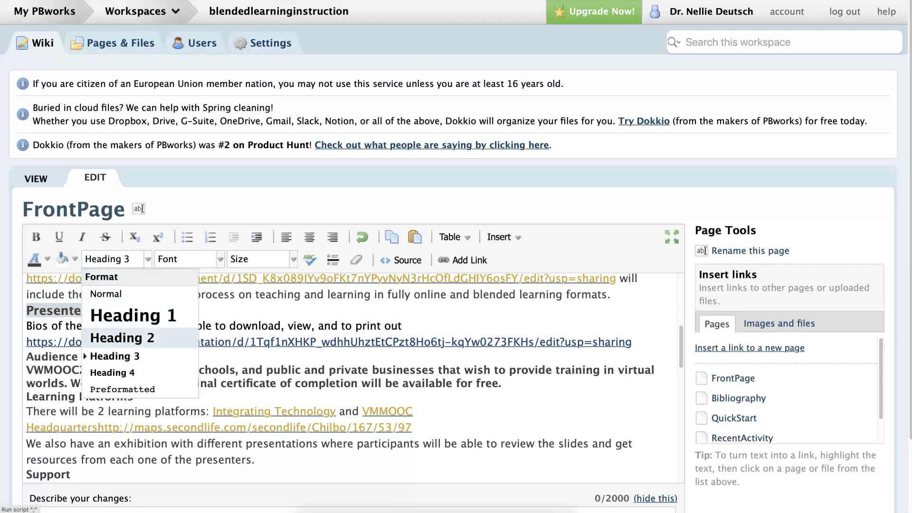
left_click(113, 373)
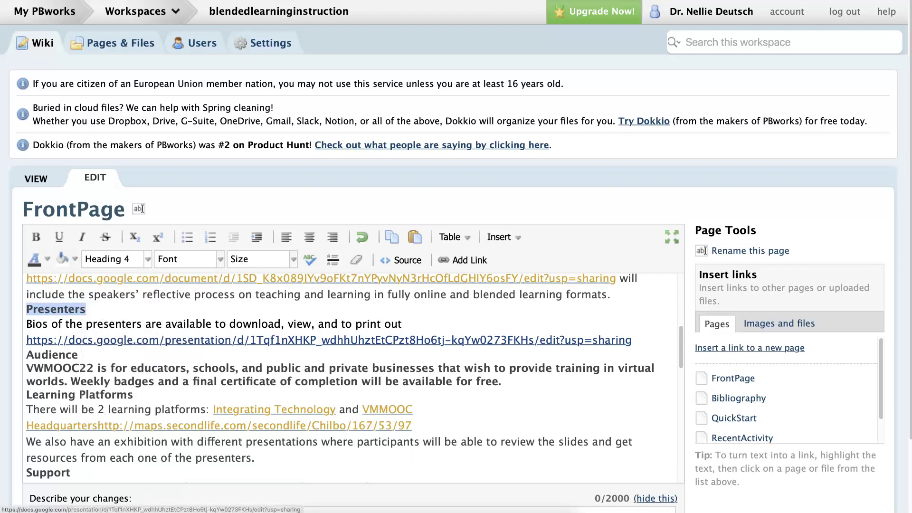
Check the remaining sections down to the past recordings, save the page, and review the generated table of contents.
scroll(156, 359, "down", 10)
scroll(156, 359, "down", 8)
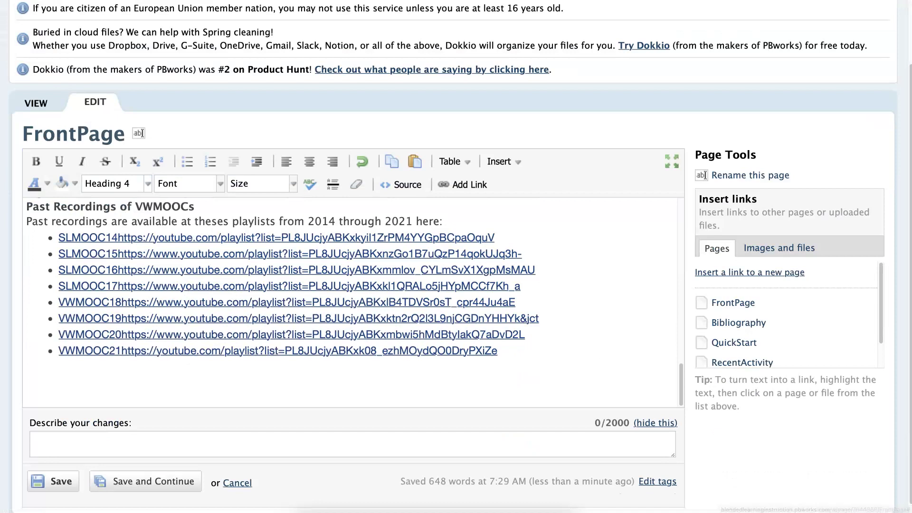
left_click(45, 481)
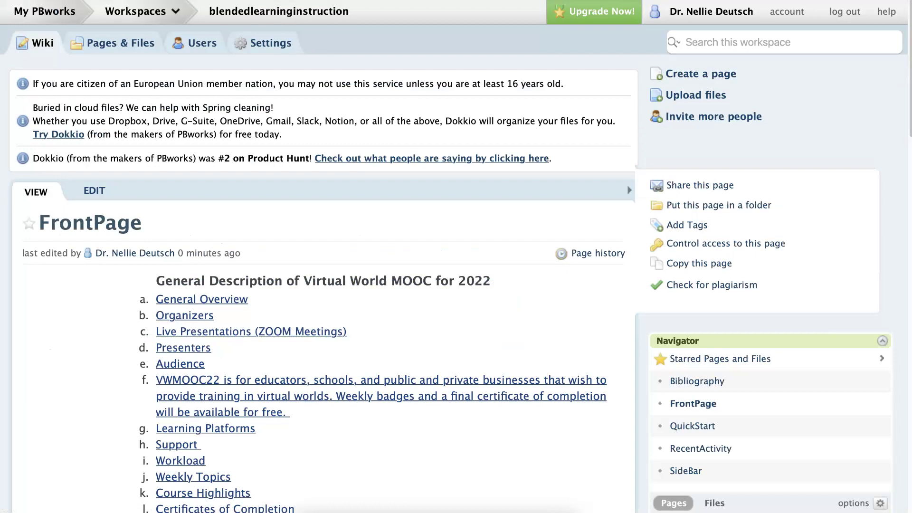
scroll(319, 256, "down", 5)
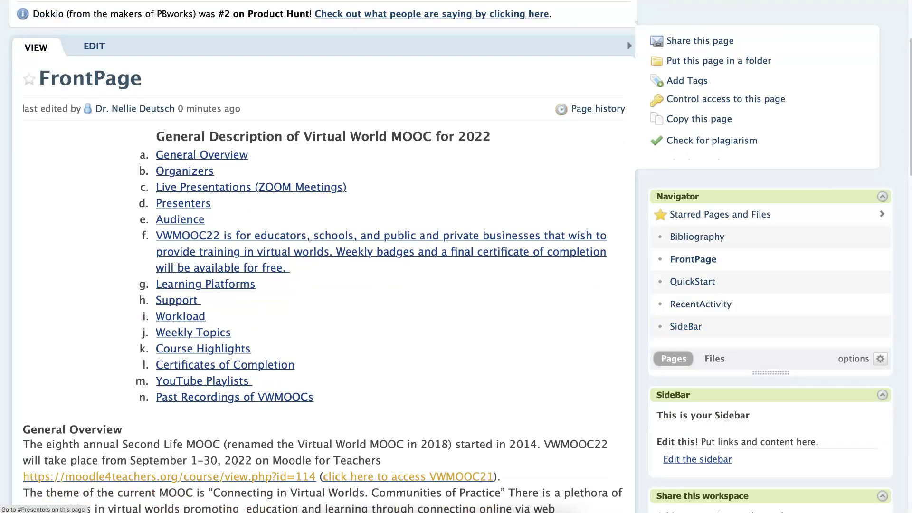